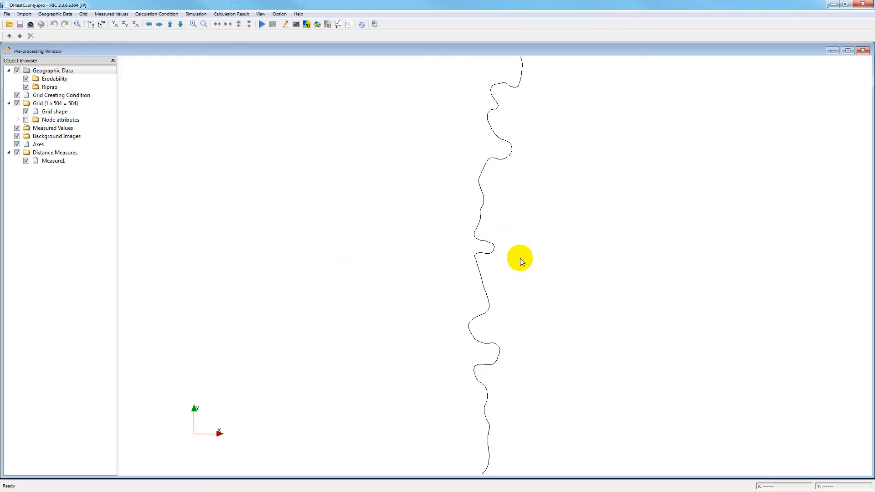
Add a four-sided Erodability polygon that encloses the entire channel centerline.
right_click(71, 81)
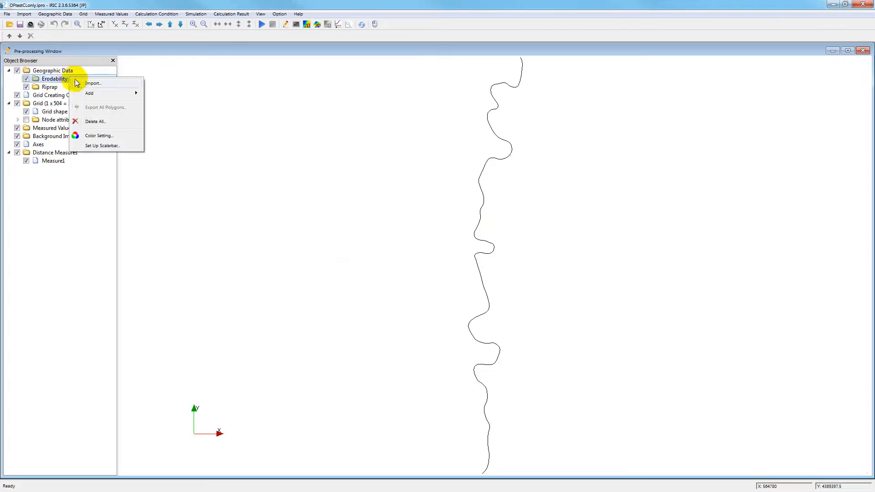
mouse_move(89, 93)
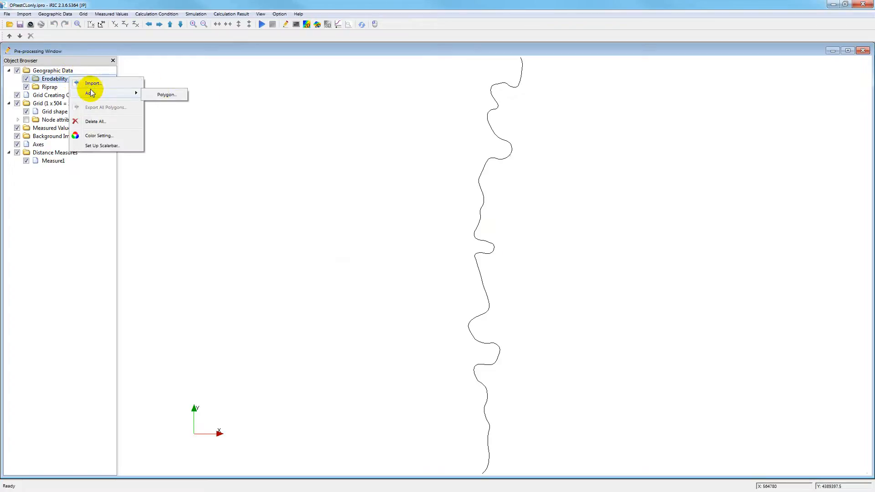
left_click(155, 94)
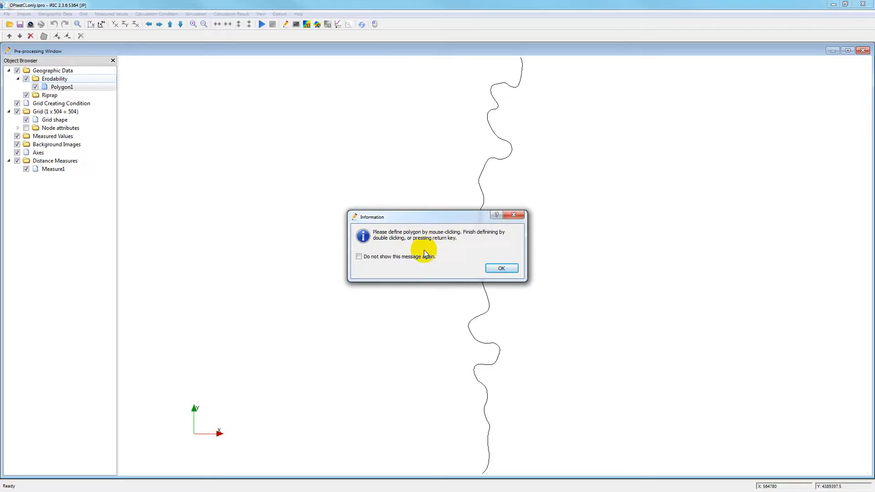
left_click(500, 269)
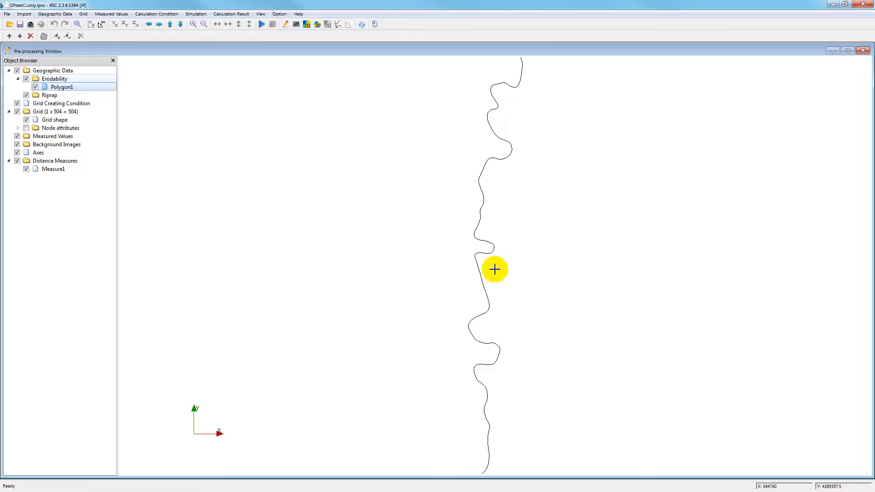
scroll(389, 187, "down", 3)
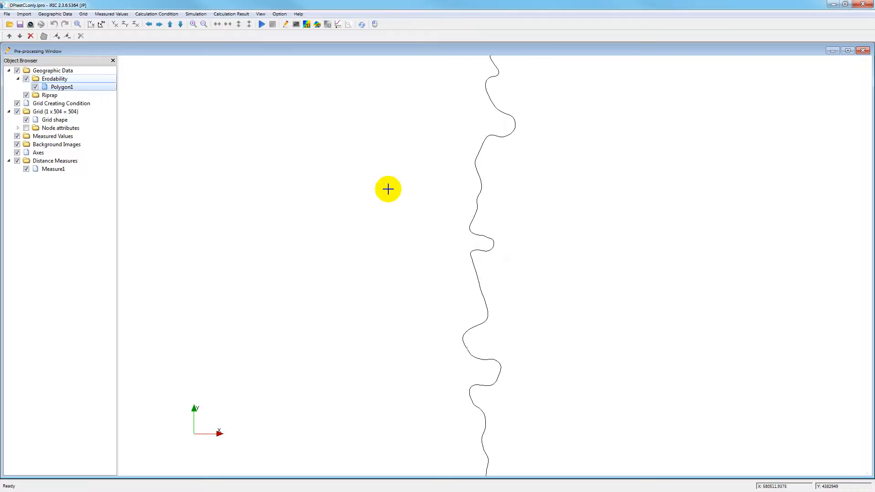
left_click(448, 81)
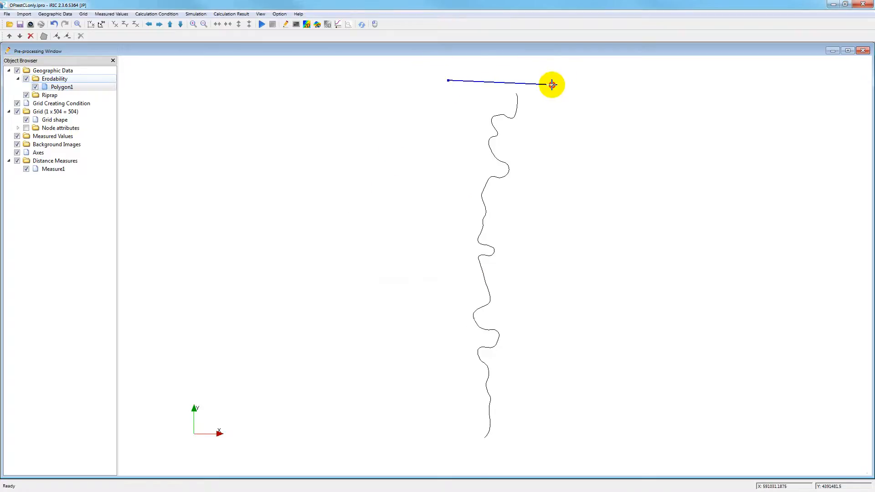
left_click(552, 85)
left_click(532, 454)
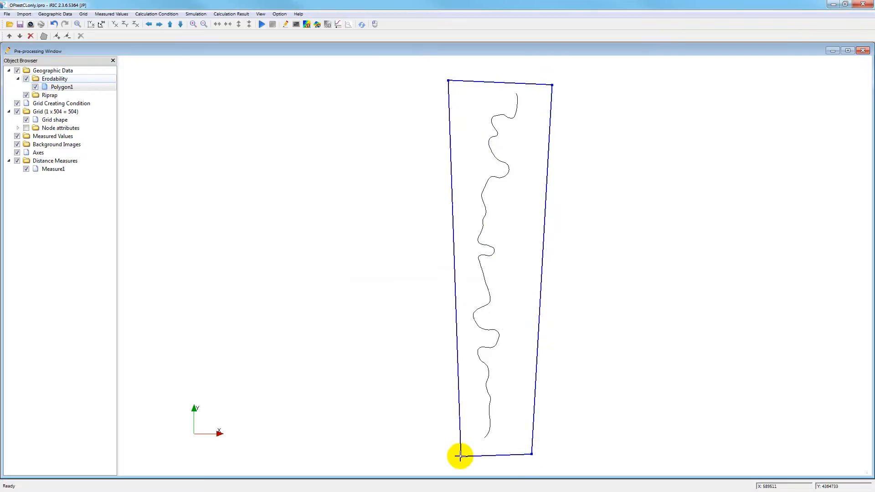
double_click(442, 453)
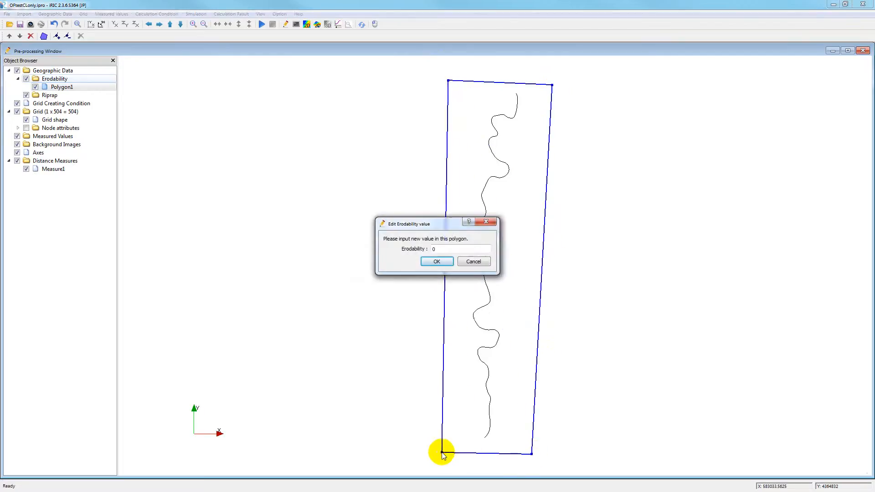
Set the Erodability value of the polygon around the whole channel to 500.
left_click(432, 249)
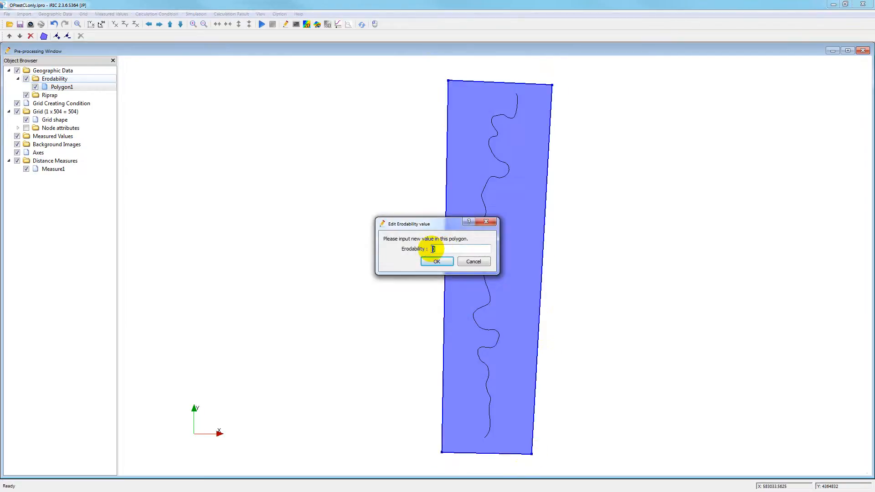
type("500")
left_click(437, 263)
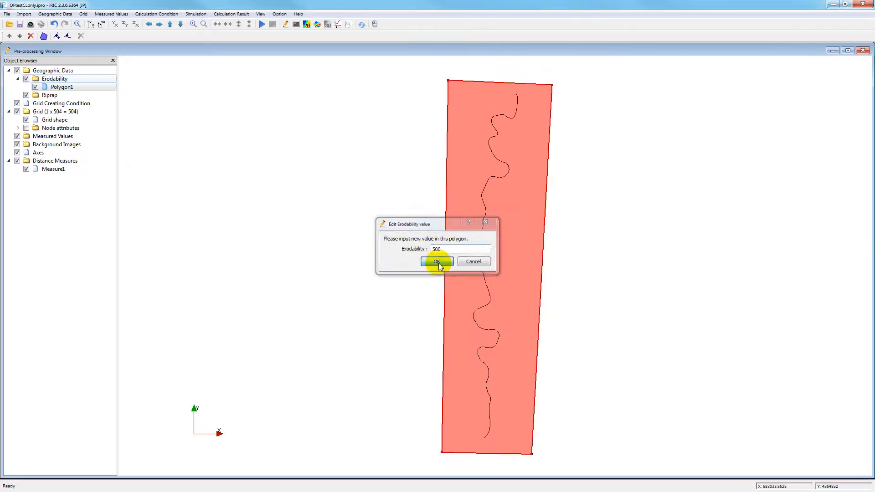
Add a second, small four-sided Erodability polygon around the bend in the lower part of the channel, with a value of 50.
right_click(75, 81)
mouse_move(107, 91)
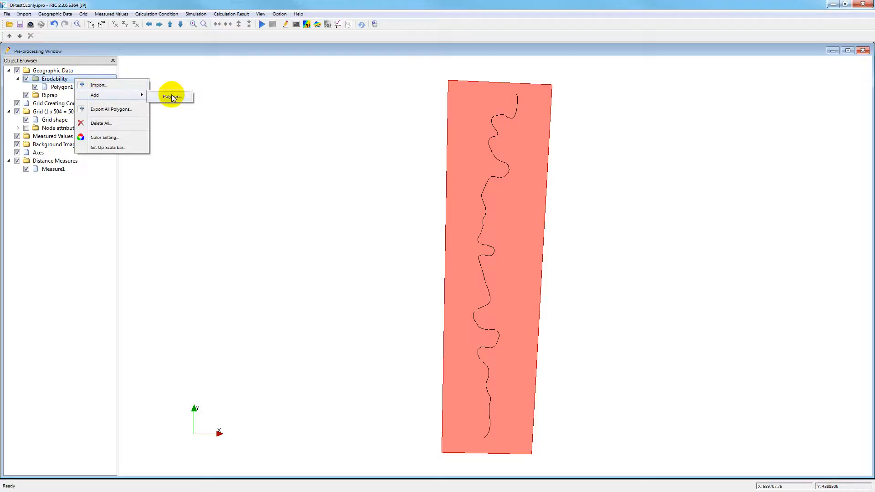
left_click(172, 93)
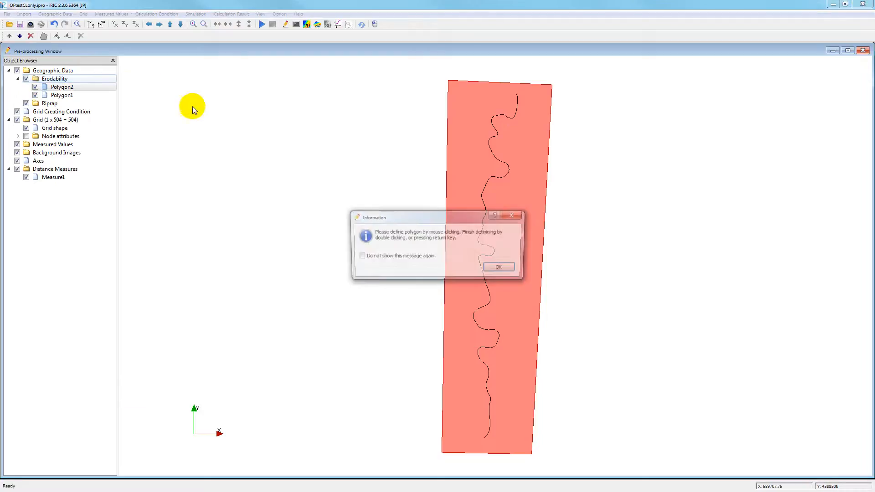
left_click(500, 270)
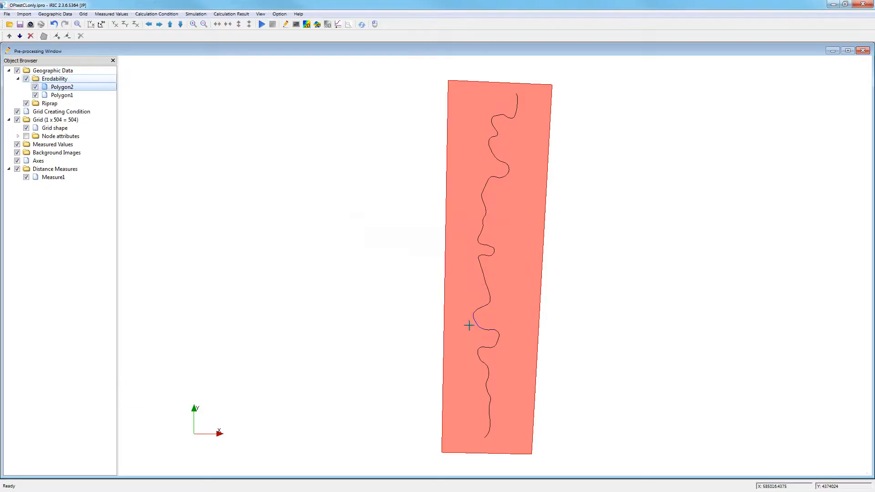
left_click(469, 326)
left_click(510, 326)
left_click(507, 361)
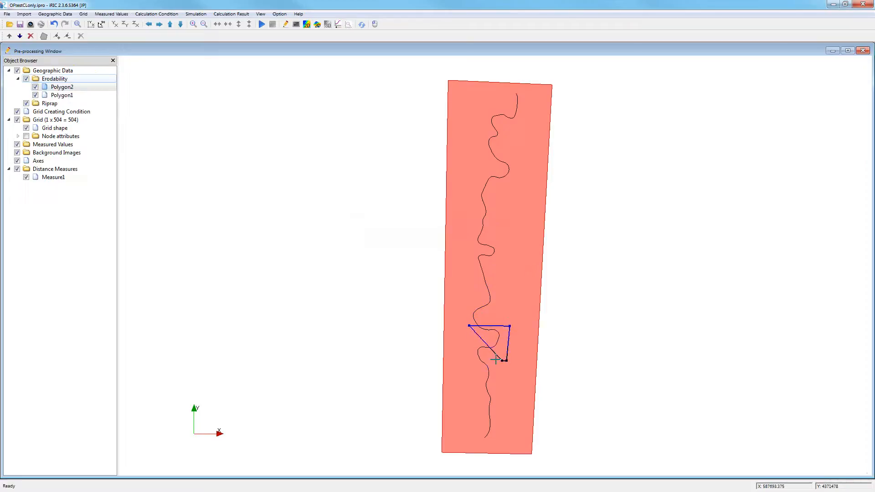
double_click(467, 357)
double_click(467, 358)
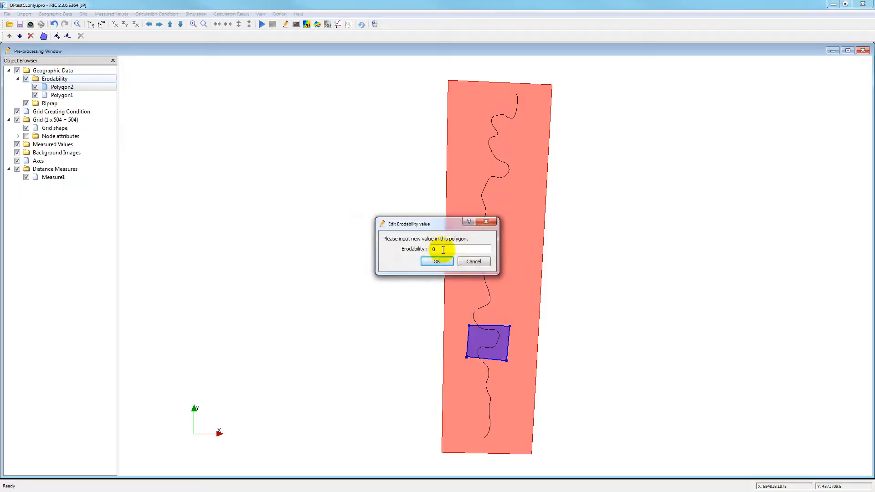
left_click_drag(440, 249, 428, 249)
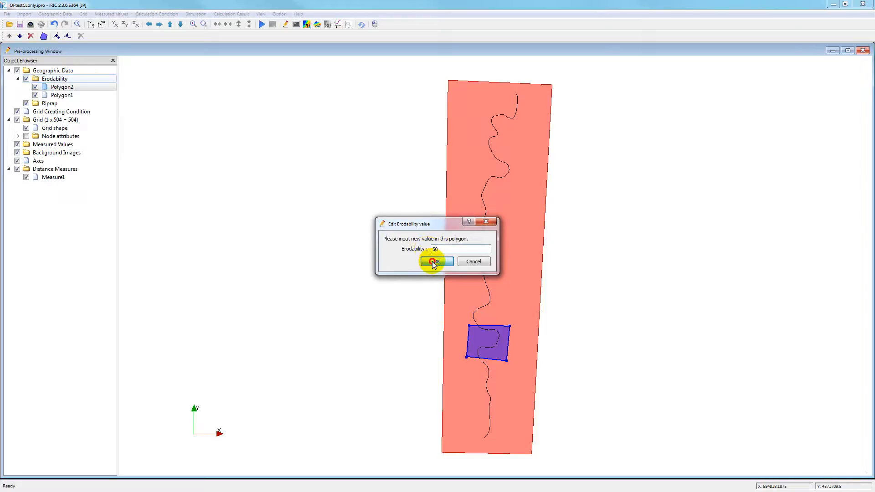
left_click(435, 261)
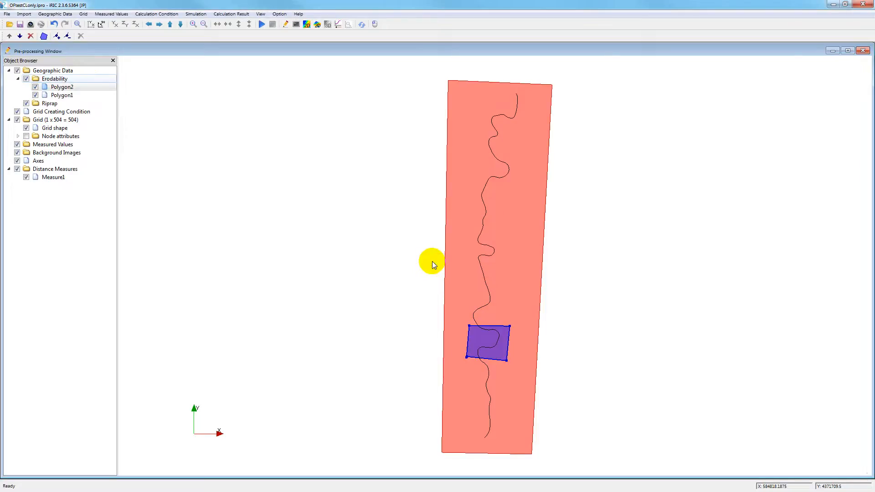
Start the simulation and have the edited Erodability polygons mapped to the grid.
left_click(262, 24)
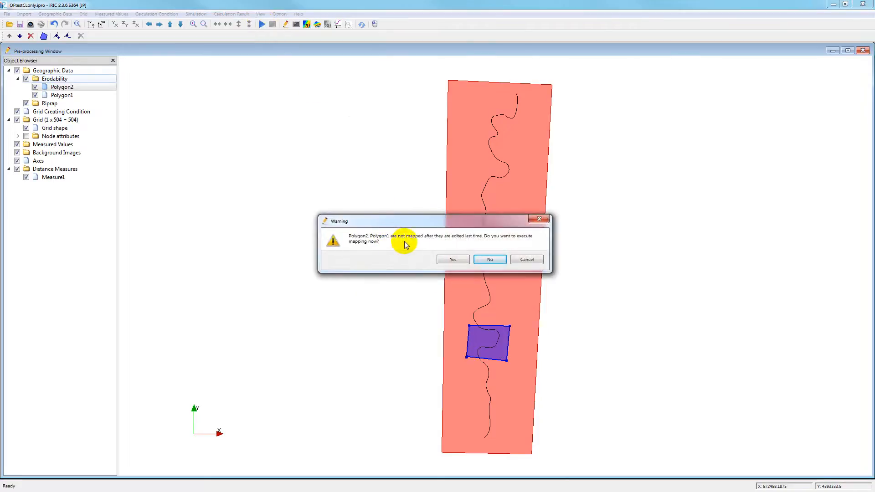
left_click(449, 260)
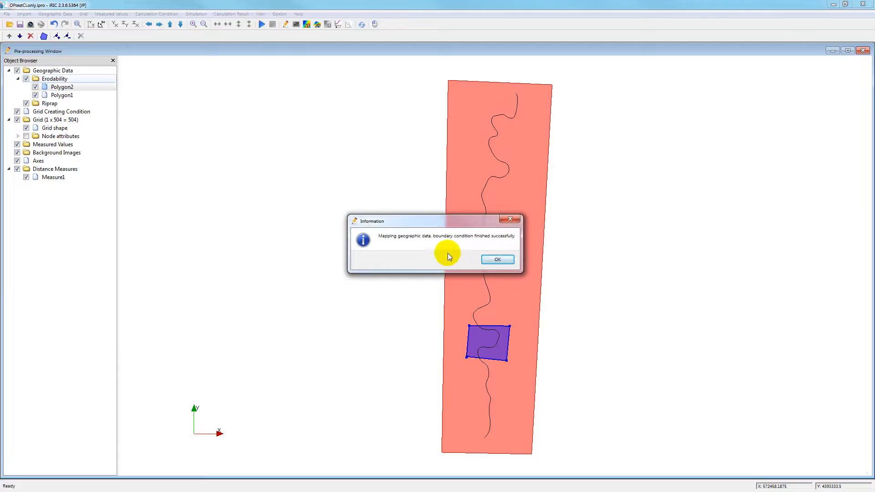
left_click(501, 259)
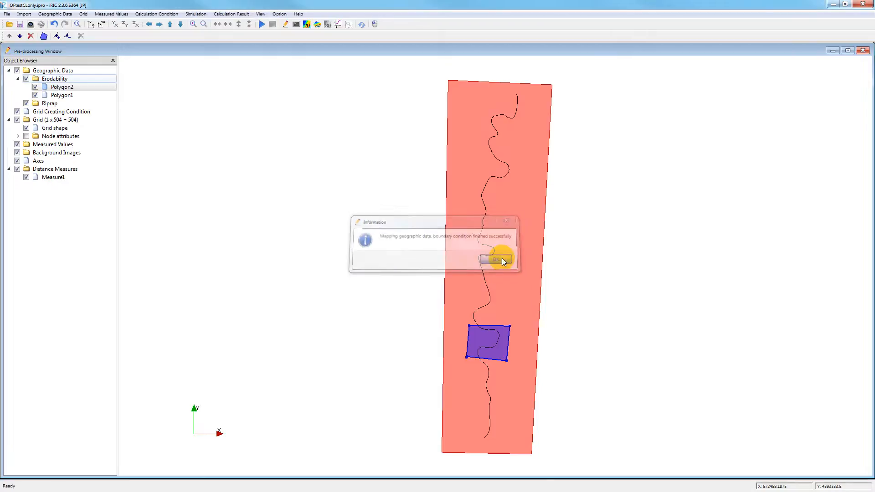
left_click(367, 149)
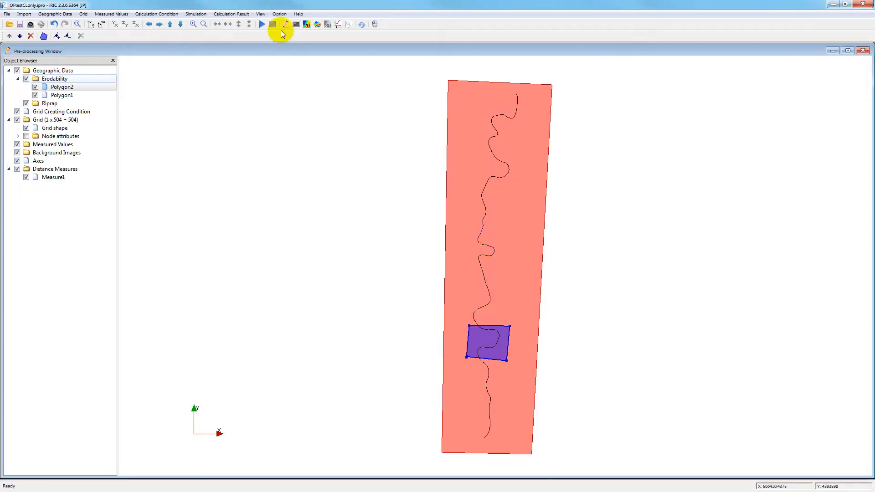
Run the solver, discarding the existing results and saving the project first, and close the solver console when it finishes.
left_click(262, 24)
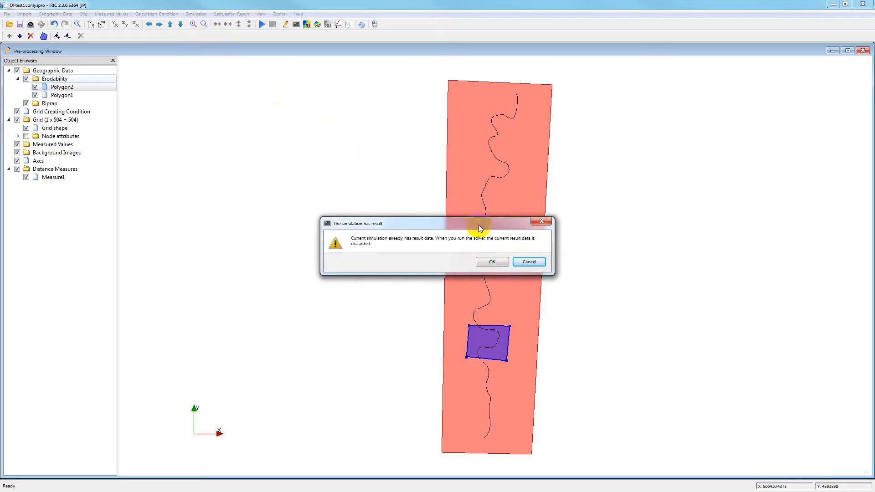
left_click(494, 262)
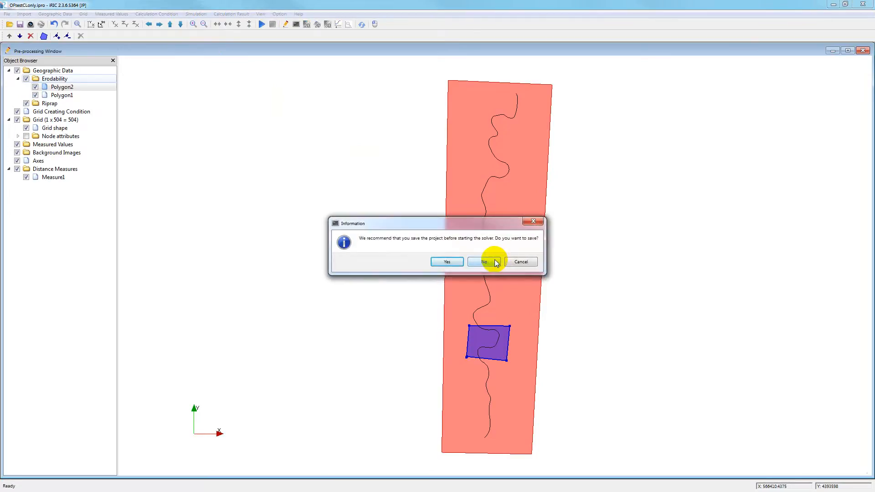
left_click(454, 263)
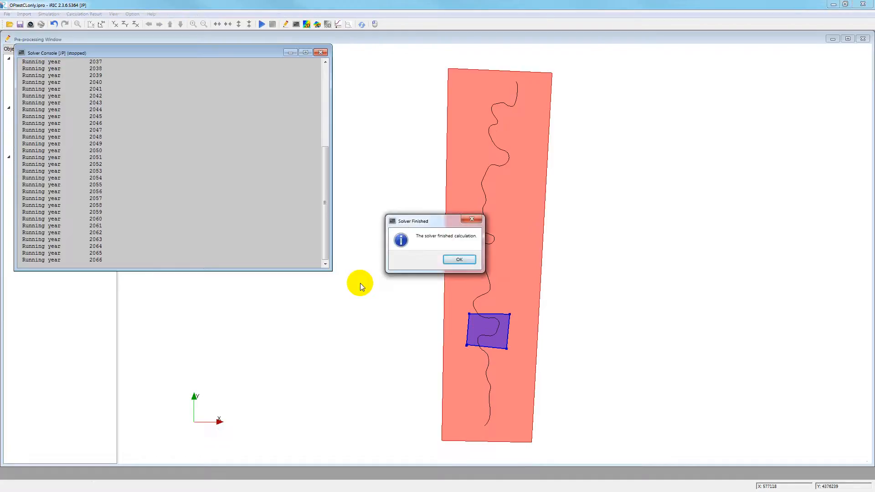
left_click(458, 261)
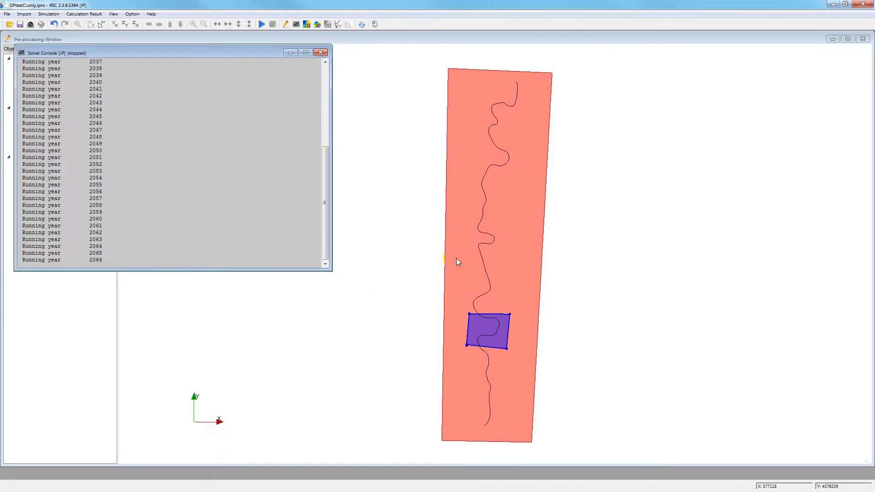
left_click(321, 53)
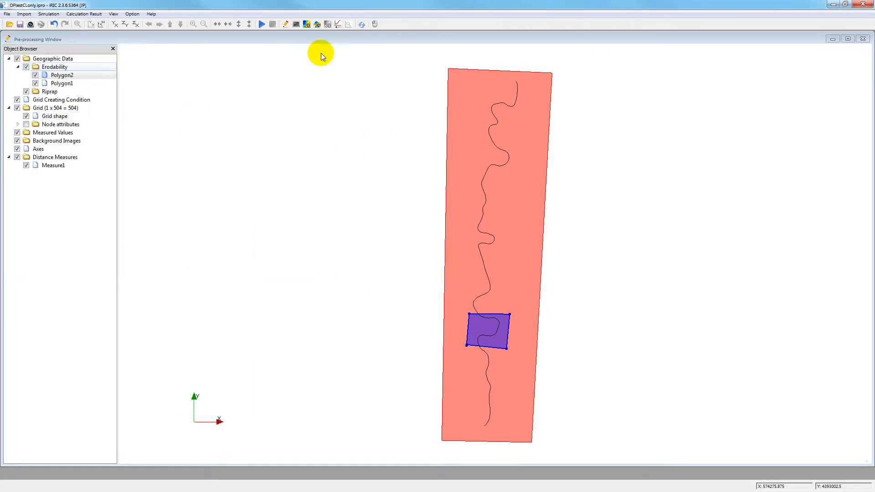
View the channel result in a new 2D post-processing window, enlarge the window, and close it.
left_click(308, 26)
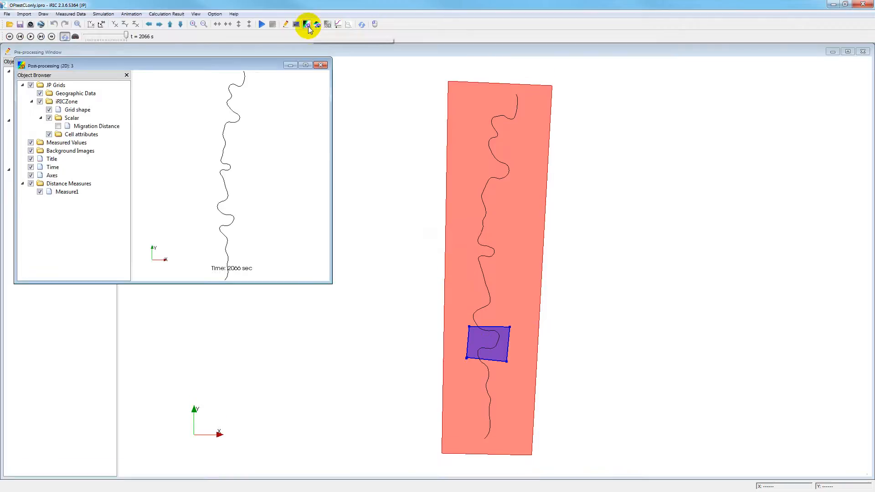
left_click_drag(267, 64, 342, 78)
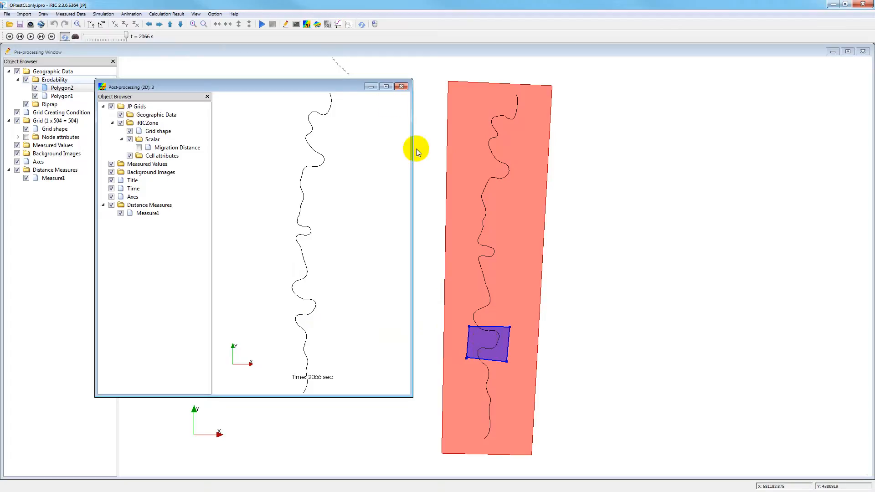
left_click(401, 86)
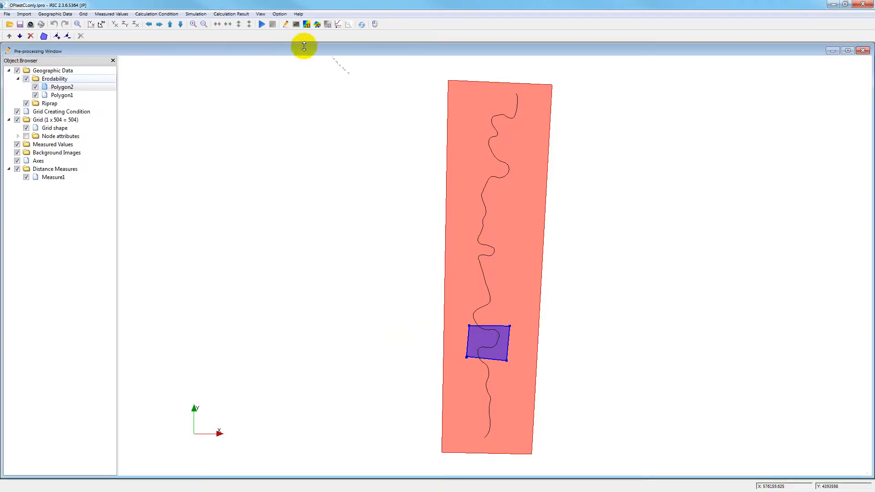
Set the erodibility type in the Erosion Algorithm Factors calculation conditions to Polygon erodibility map and save the conditions.
left_click(176, 17)
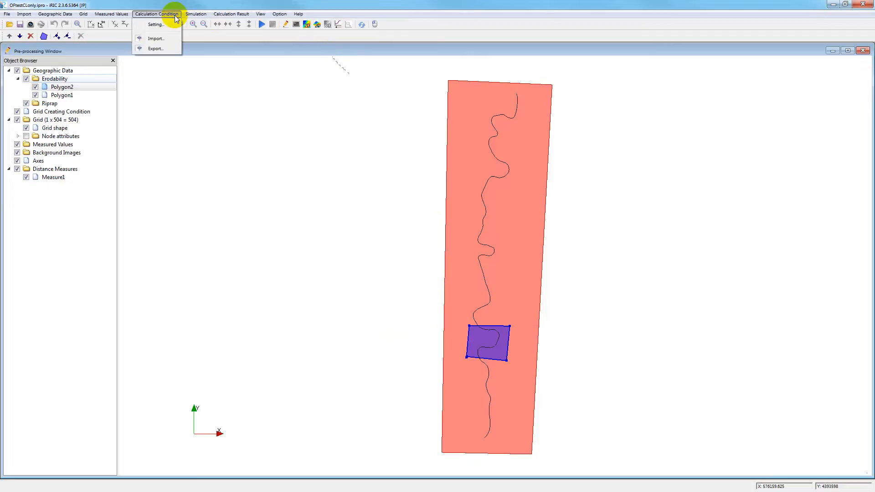
left_click(173, 24)
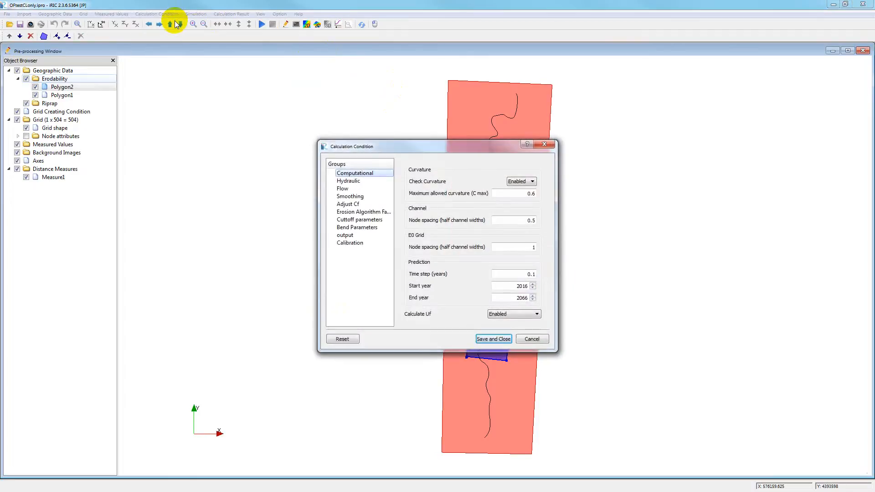
left_click(363, 214)
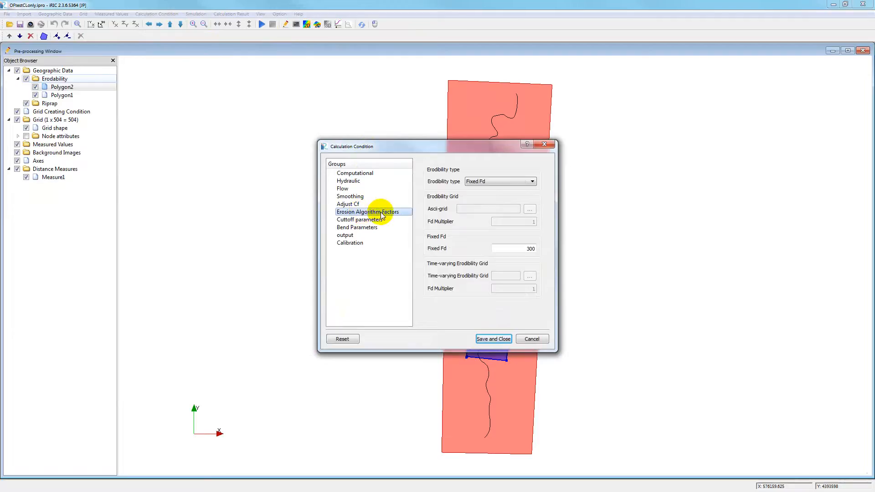
left_click(532, 181)
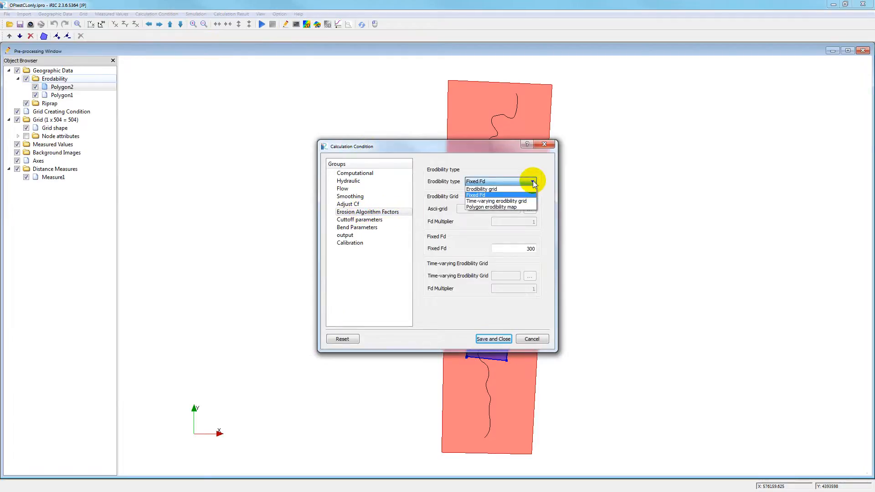
left_click(516, 208)
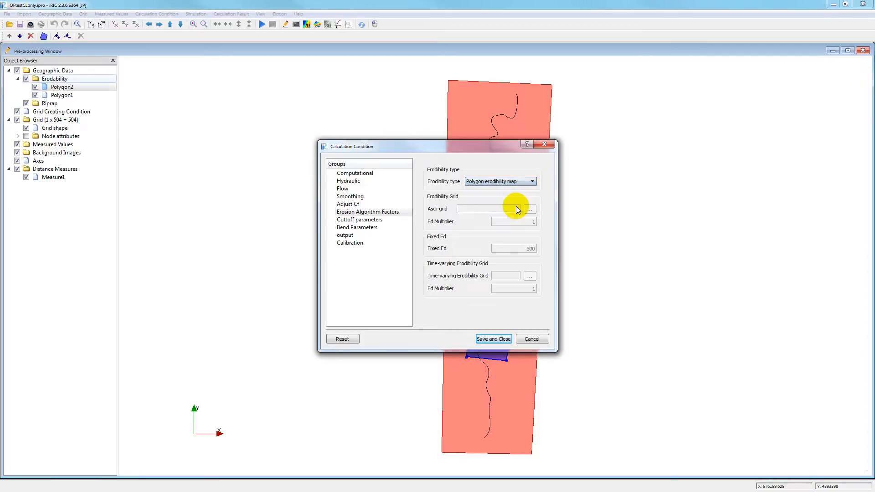
left_click(496, 339)
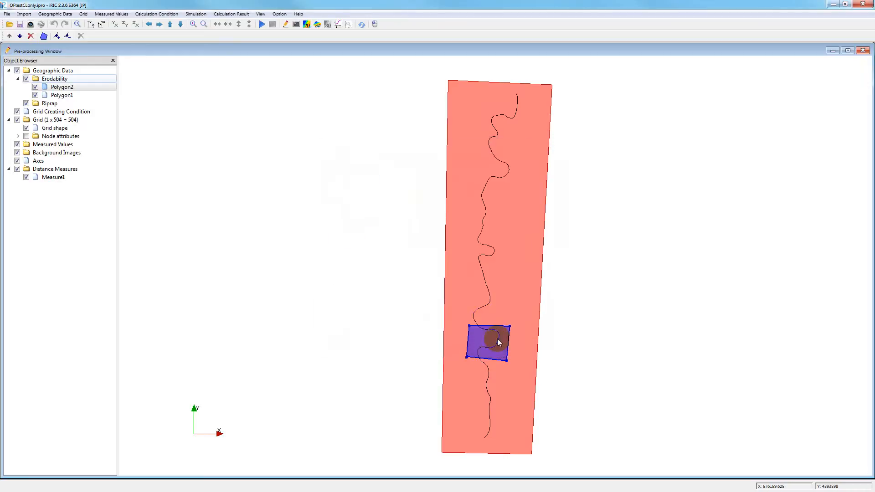
Run the solver with the polygon erodibility map, discarding the existing results and saving the project, and minimize the solver console when it finishes.
left_click(261, 24)
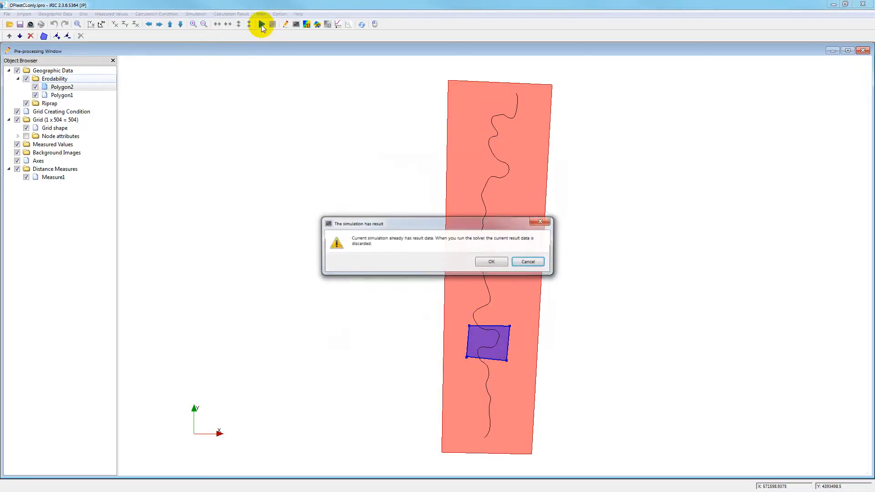
left_click(499, 262)
left_click(457, 261)
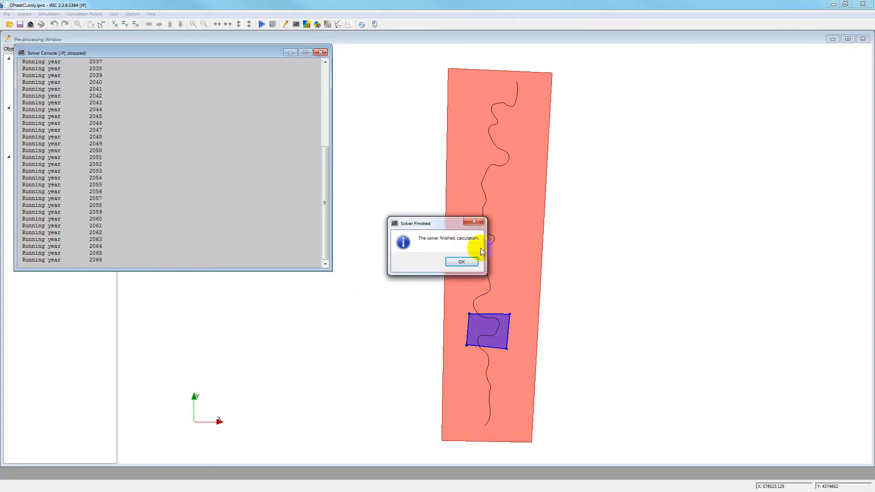
left_click(464, 261)
left_click(290, 53)
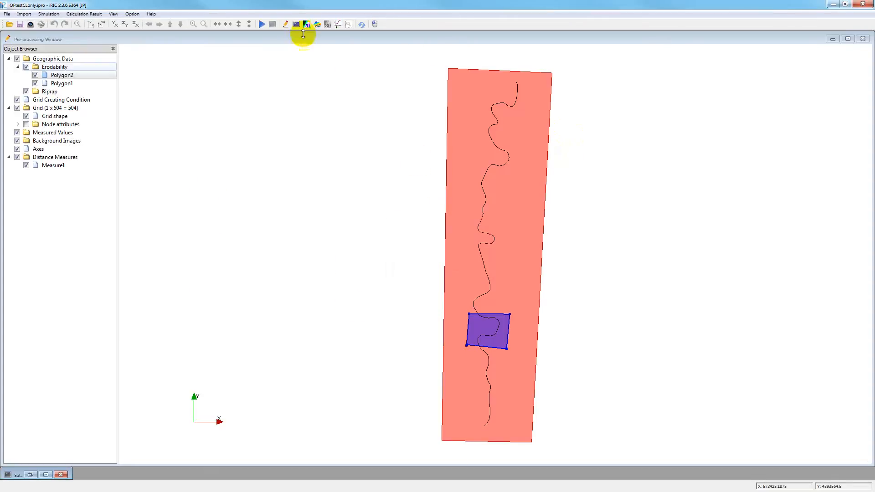
View the migrated channel in a new 2D post-processing window placed beside the erodibility polygons, and close the window.
left_click(307, 25)
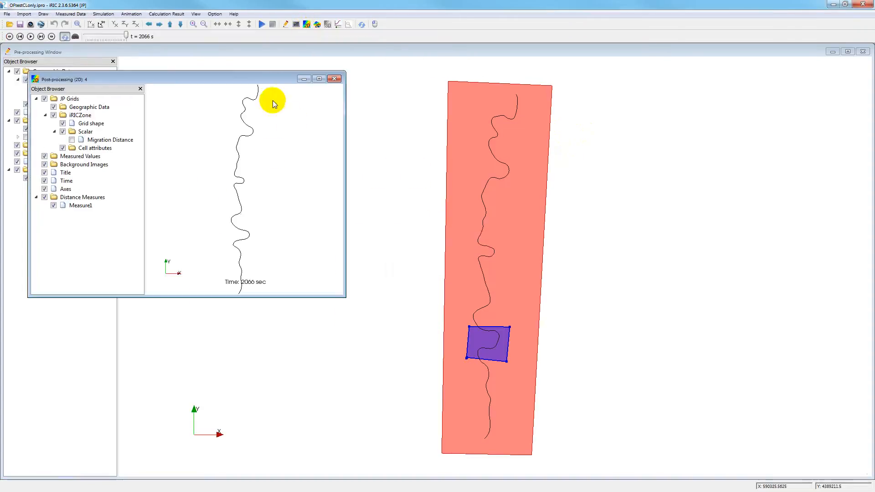
left_click_drag(277, 81, 375, 72)
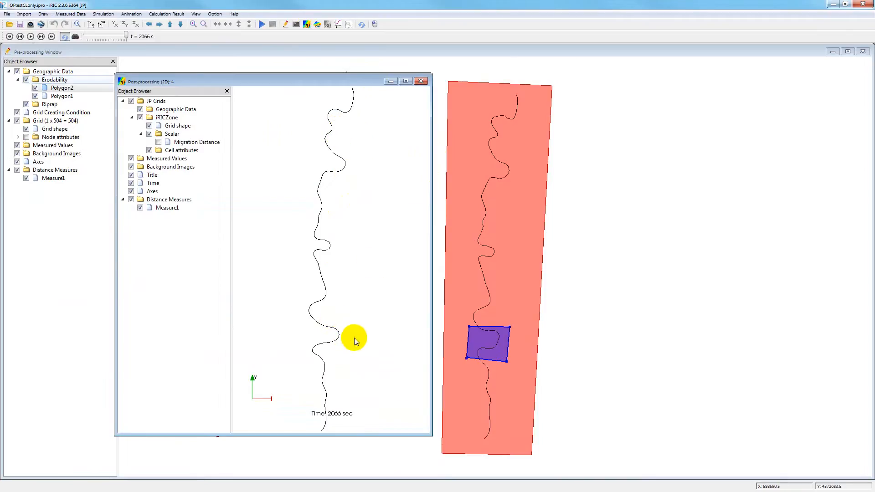
left_click(421, 80)
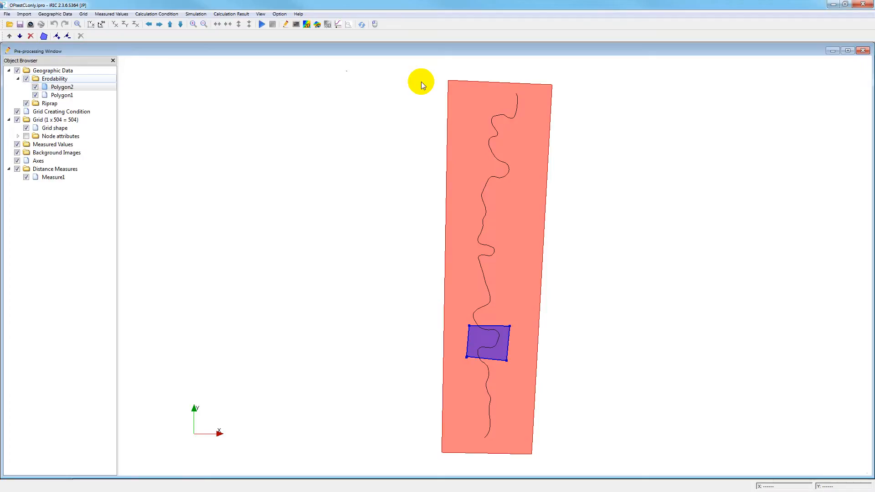
Set the erodibility type in the Erosion Algorithm Factors calculation conditions to Erodibility grid and save the conditions.
left_click(160, 17)
left_click(157, 26)
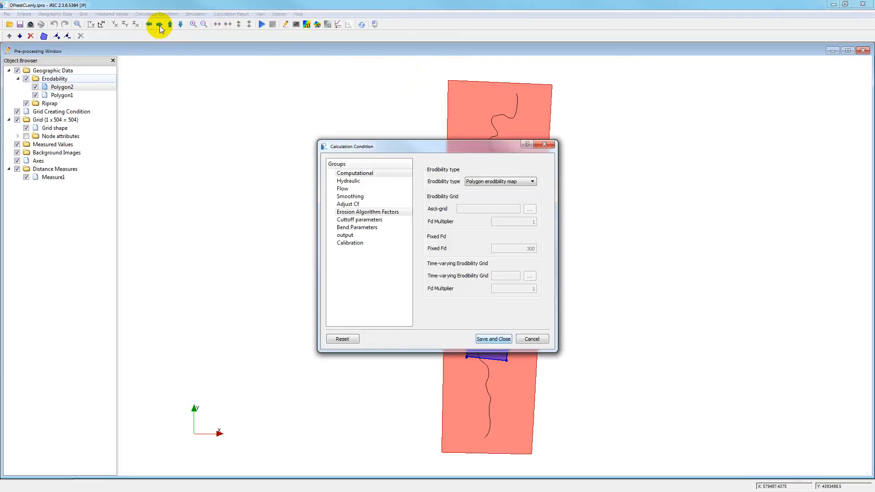
left_click(533, 181)
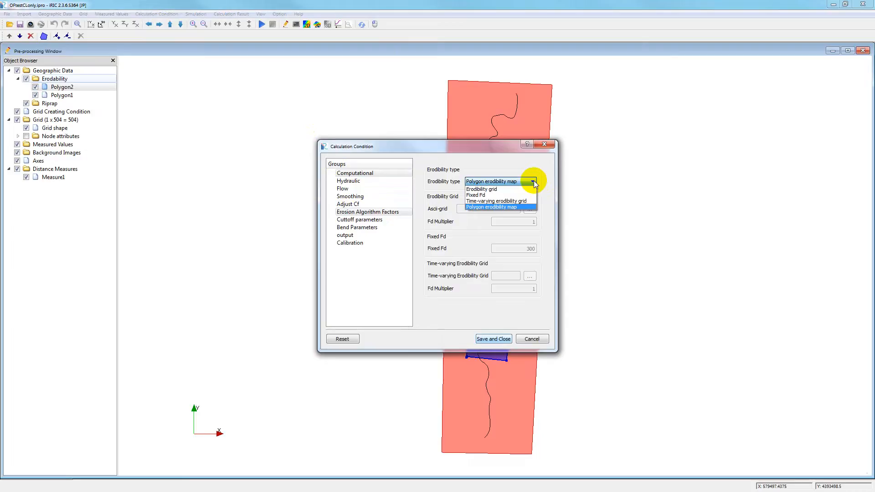
left_click(512, 192)
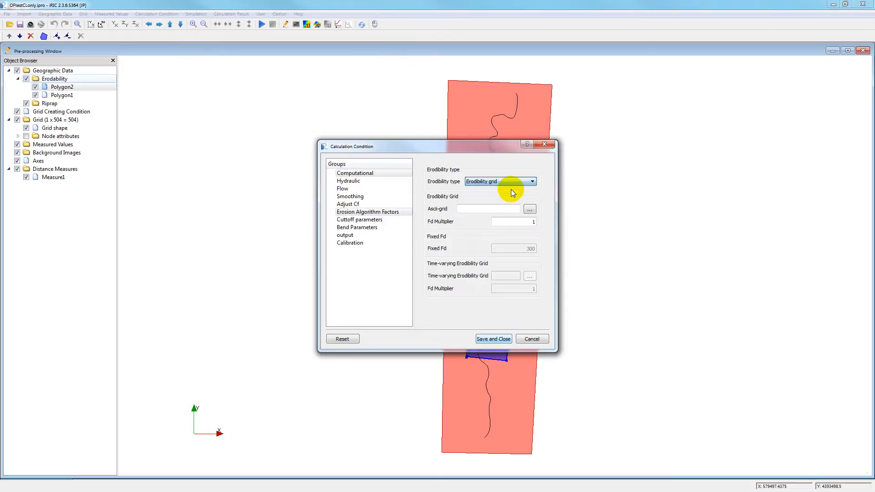
left_click(488, 340)
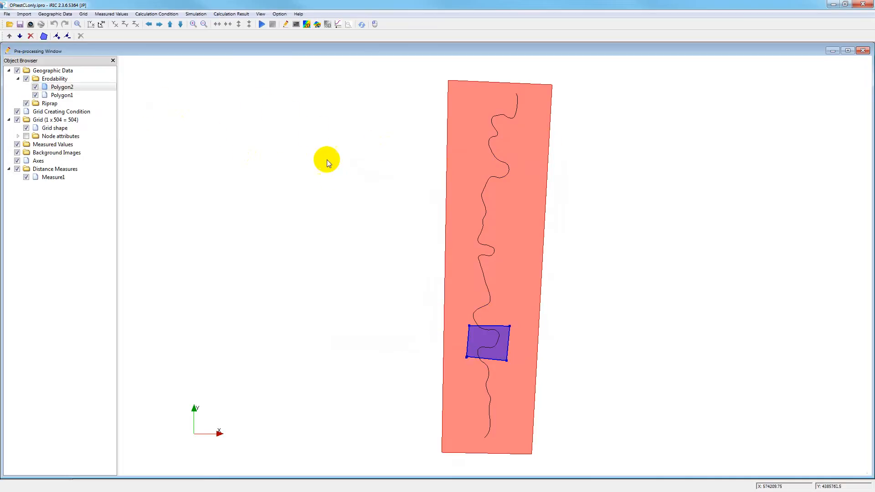
Run the solver with the Erodibility grid type, discarding the existing results and saving the project, and acknowledge the end of the calculation.
left_click(262, 27)
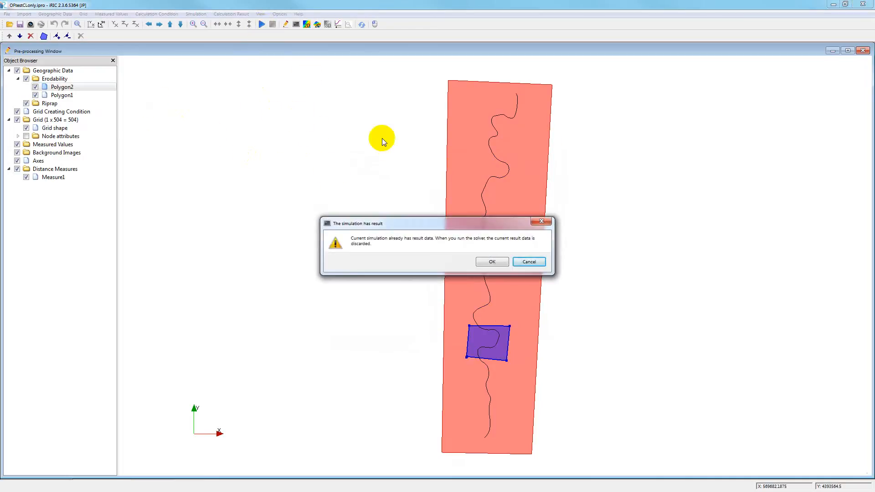
left_click(498, 263)
left_click(455, 262)
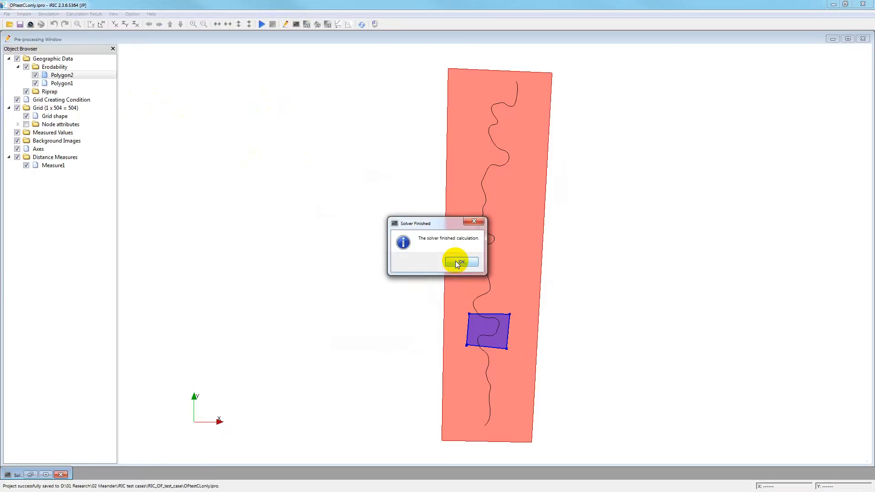
left_click(456, 262)
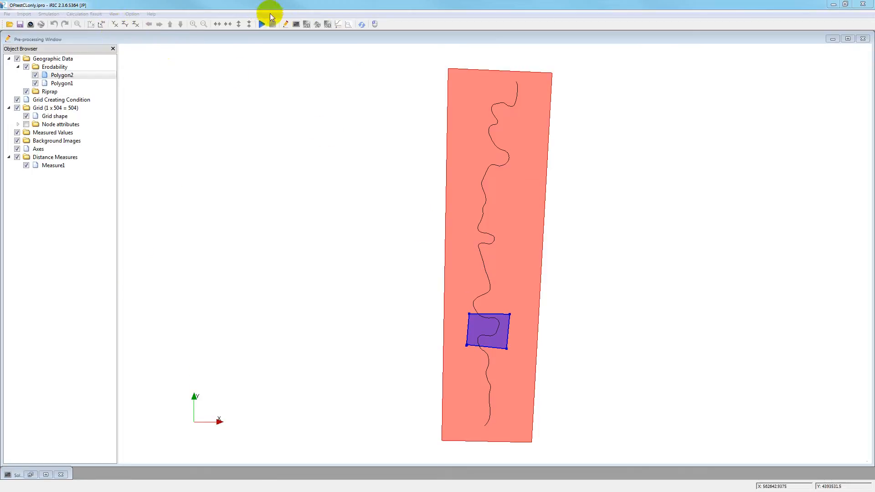
Return to the pre-processing window, check the erodibility type in the calculation conditions, and save and close the conditions.
left_click(285, 24)
left_click(157, 14)
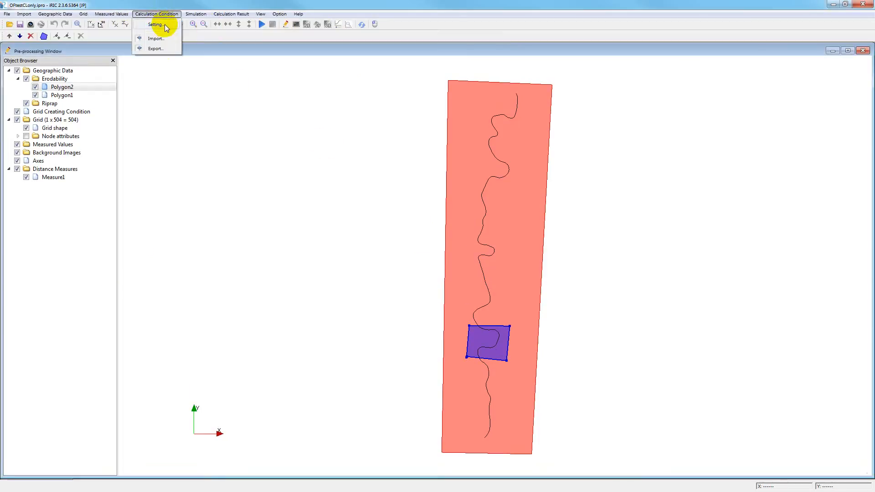
left_click(166, 27)
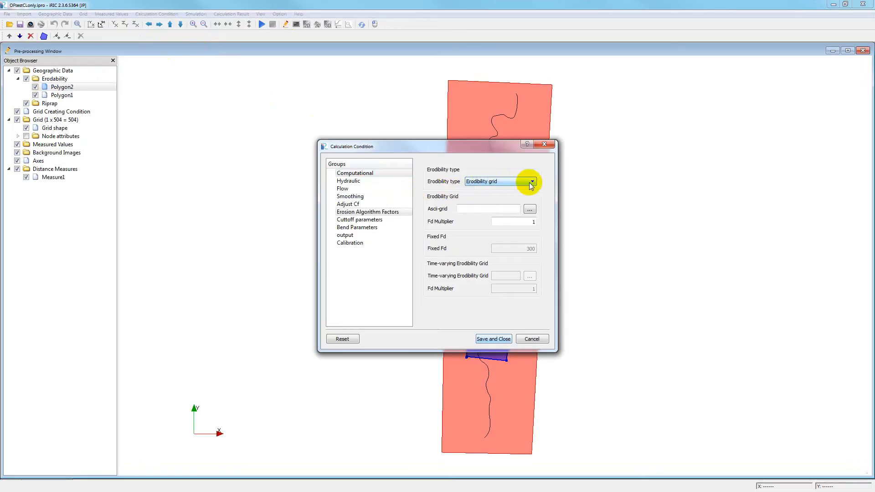
left_click(490, 340)
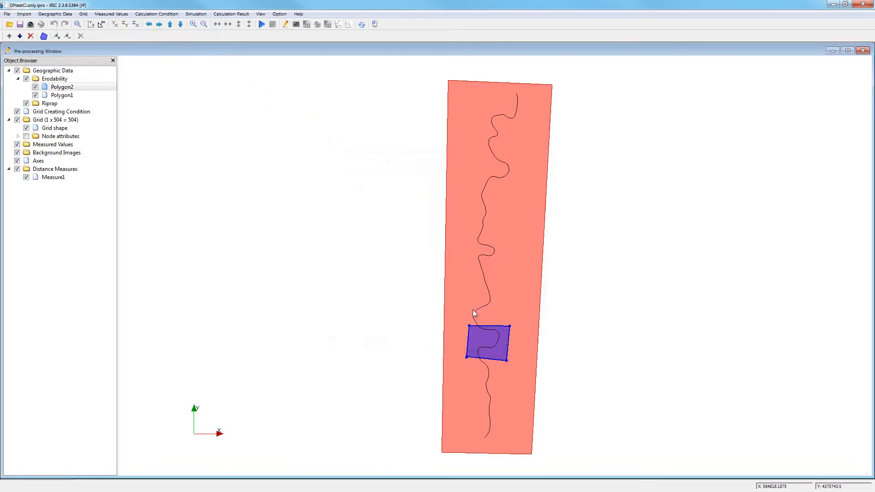
Run the solver again, saving the project first, and acknowledge the end of the calculation.
left_click(262, 24)
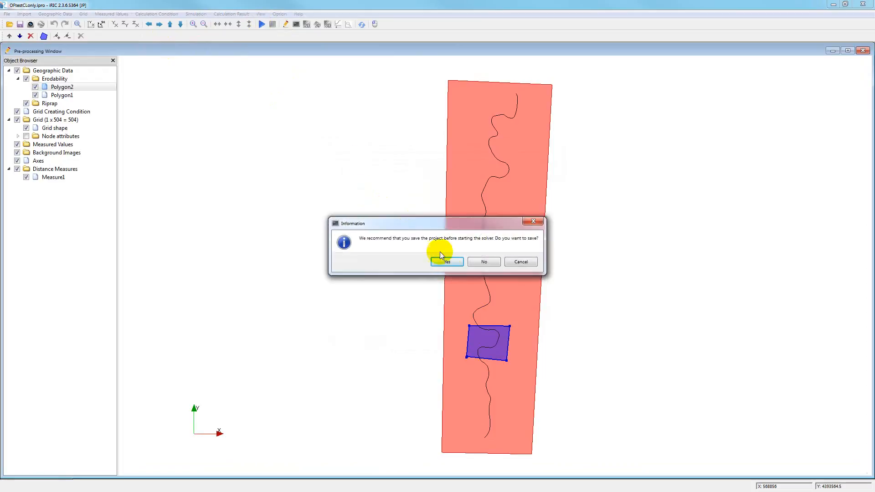
left_click(447, 266)
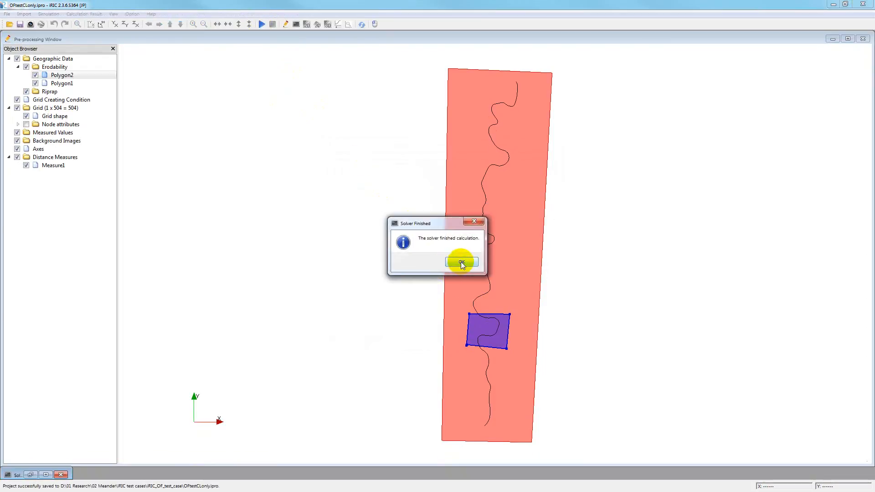
left_click(462, 262)
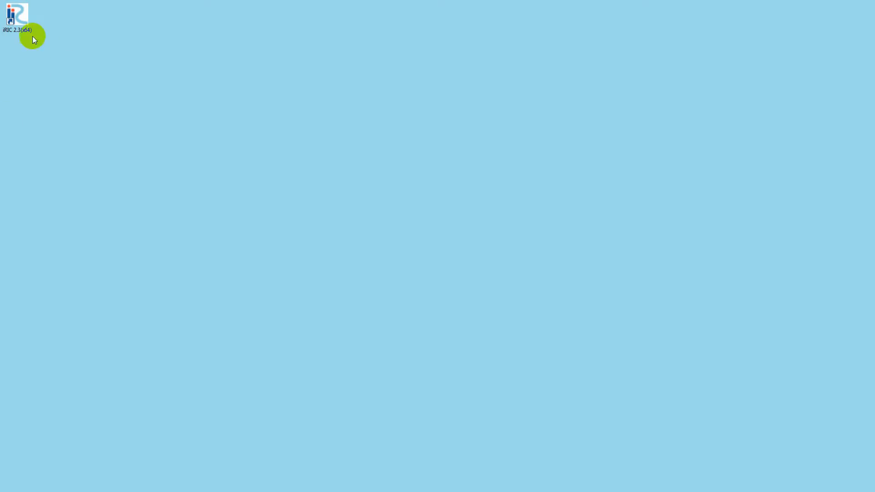
Launch iRIC from the desktop, open the recent project OFtestCLonly, and acknowledge the grid attribute warning.
double_click(13, 15)
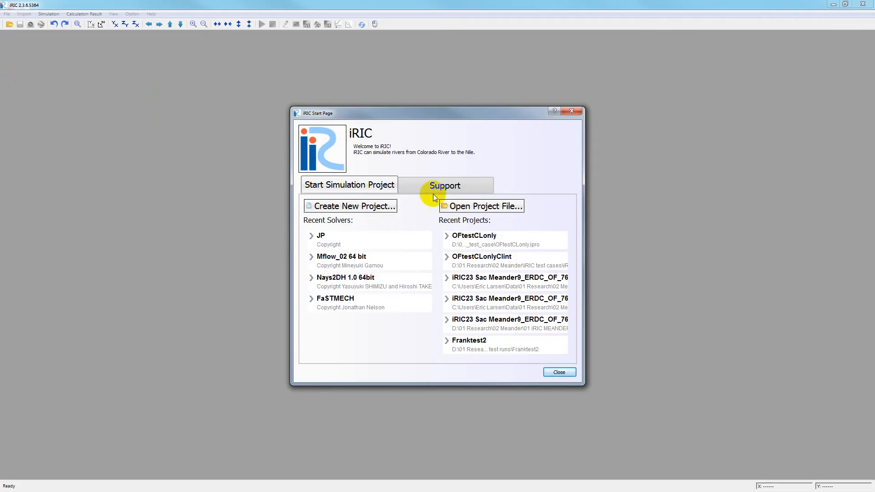
left_click(483, 237)
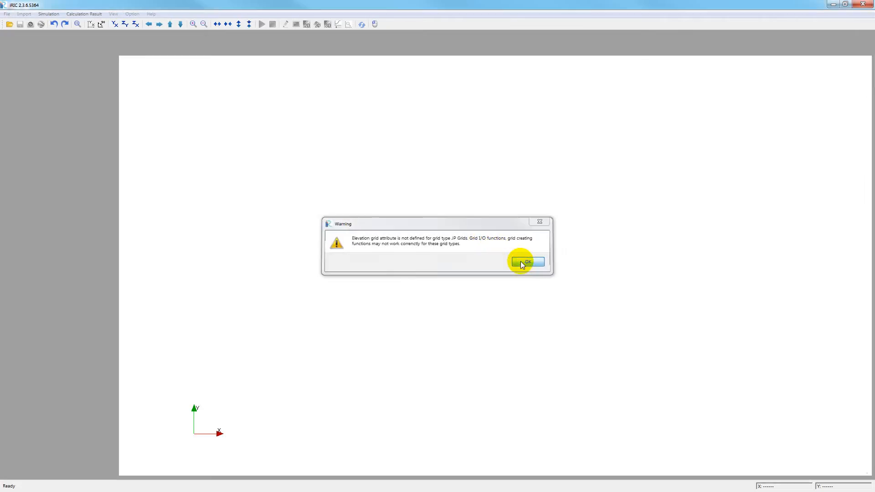
left_click(522, 263)
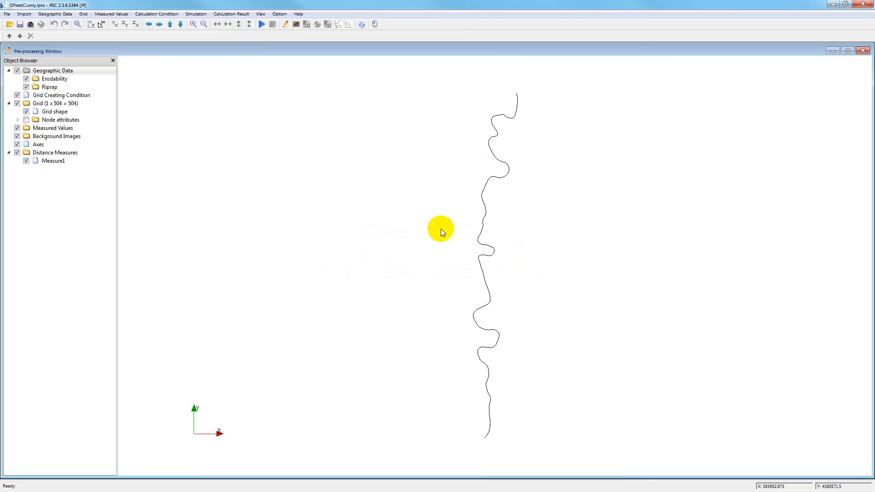
Add a four-vertex Erodability polygon enclosing the entire river centerline and set its erodability value to 50.
right_click(66, 81)
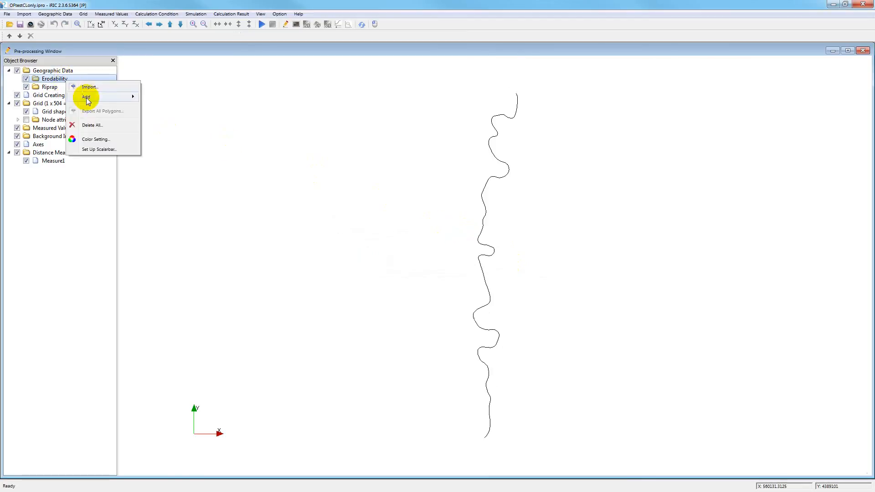
mouse_move(112, 97)
left_click(177, 98)
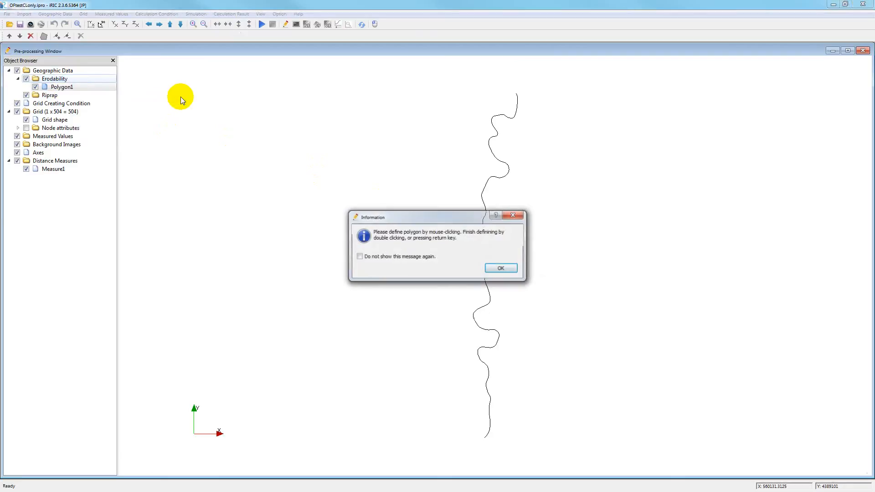
left_click(501, 269)
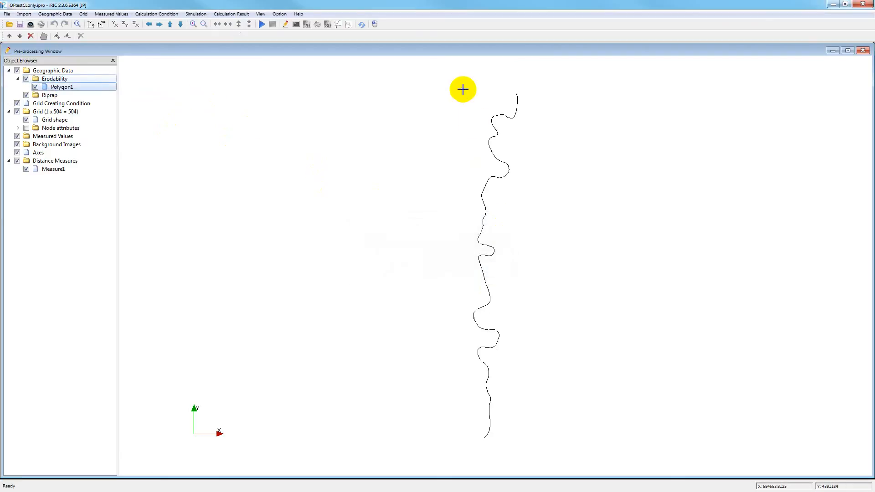
left_click(448, 87)
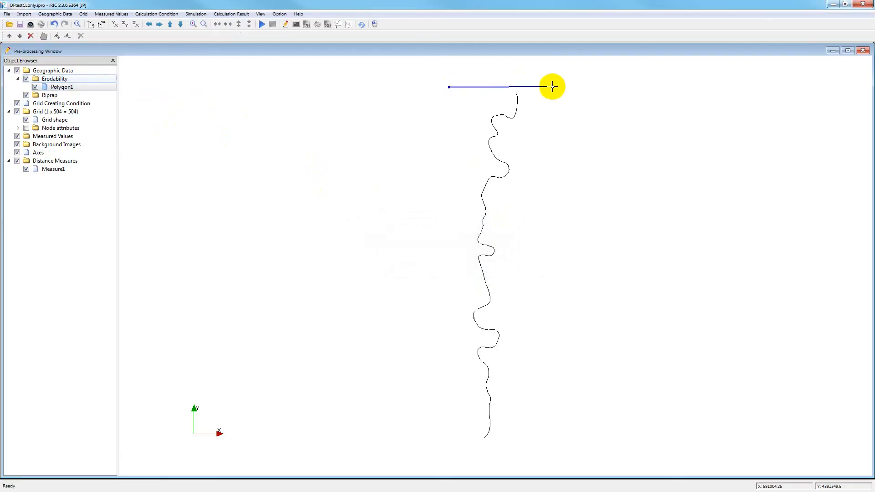
left_click(552, 87)
left_click(549, 444)
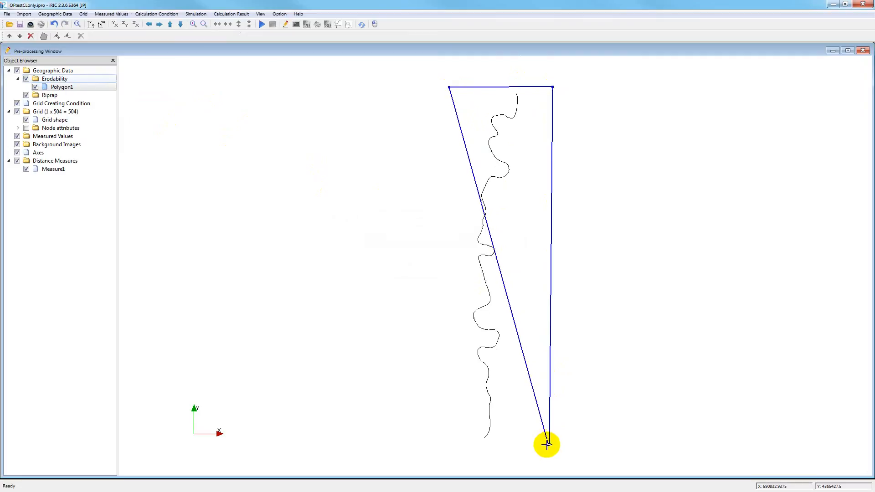
double_click(456, 449)
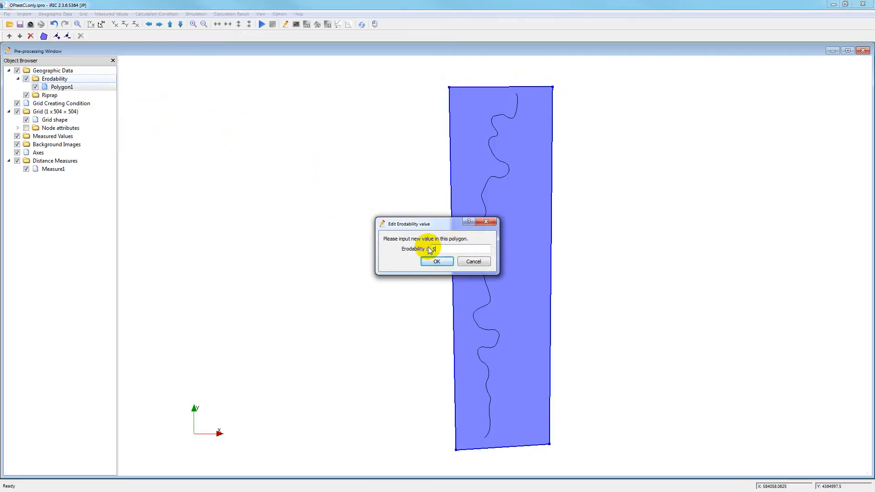
type("50")
left_click(437, 261)
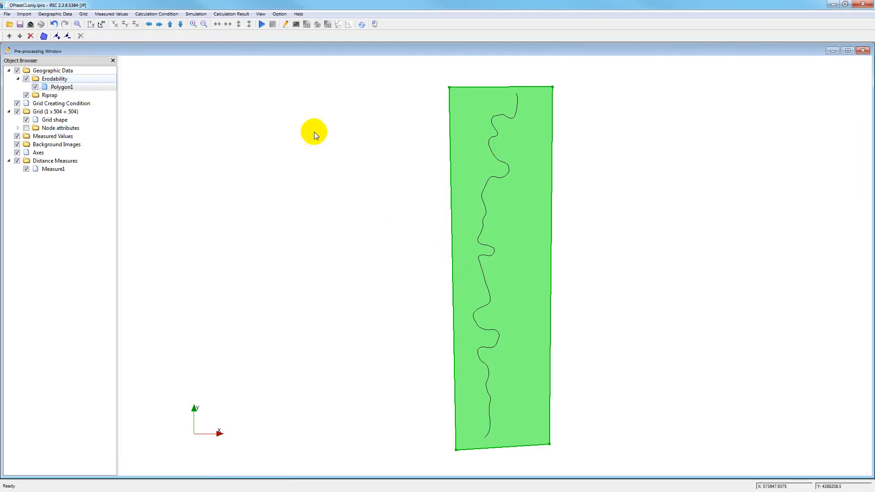
Start the simulation and have the new Erodability polygon mapped to the grid.
left_click(262, 25)
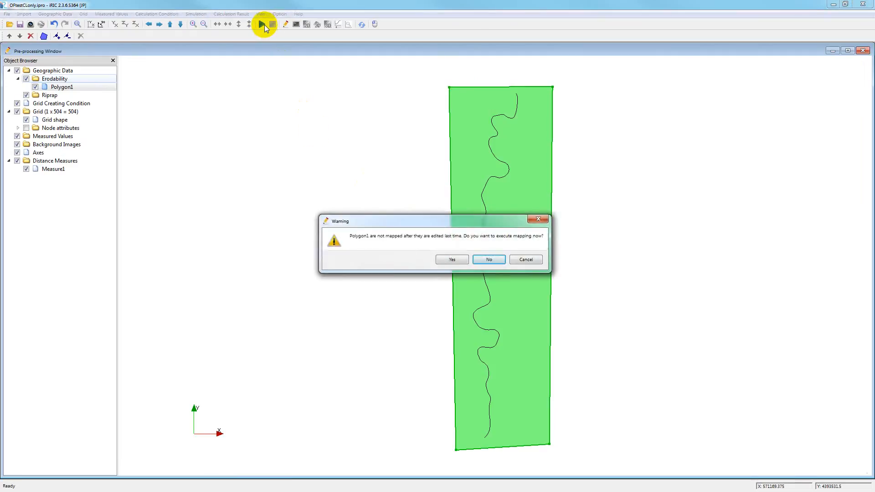
left_click(453, 259)
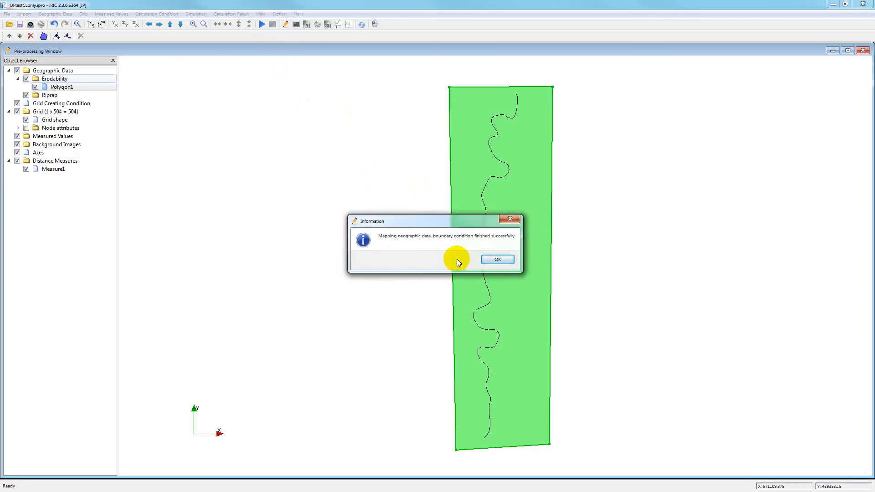
left_click(496, 260)
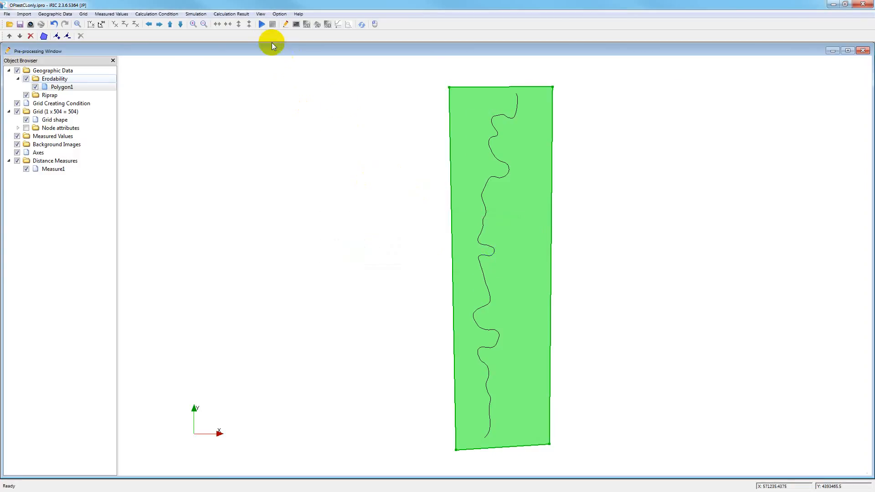
Run the solver with the mapped polygon, saving the project first, and acknowledge the end of the calculation.
left_click(262, 24)
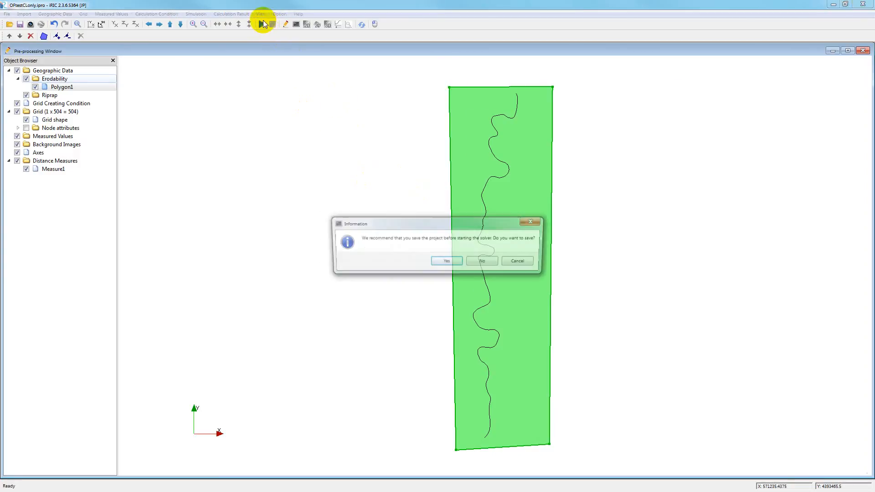
left_click(453, 260)
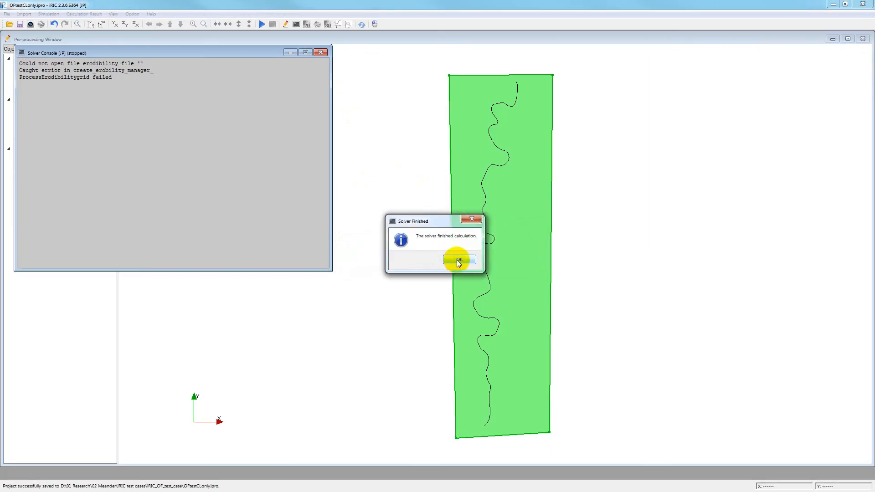
left_click(177, 81)
left_click(459, 259)
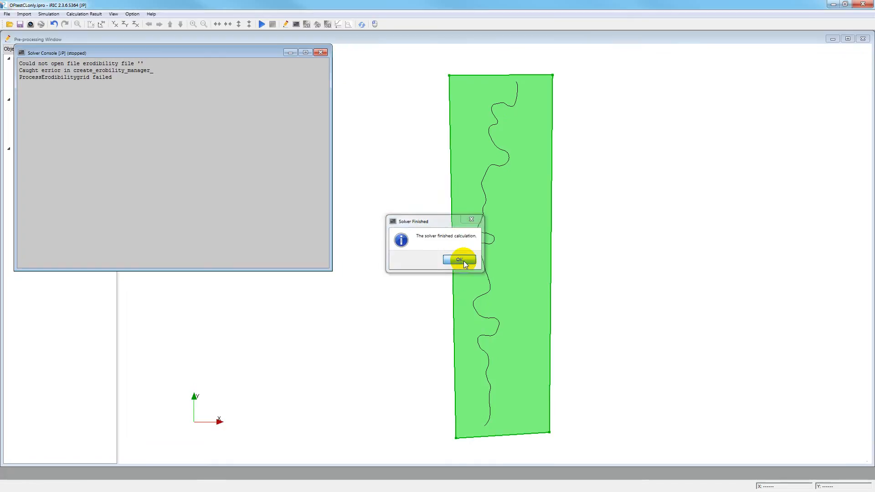
Move the solver console clear of the object tree and examine its erodibility file error output.
left_click_drag(231, 51, 314, 189)
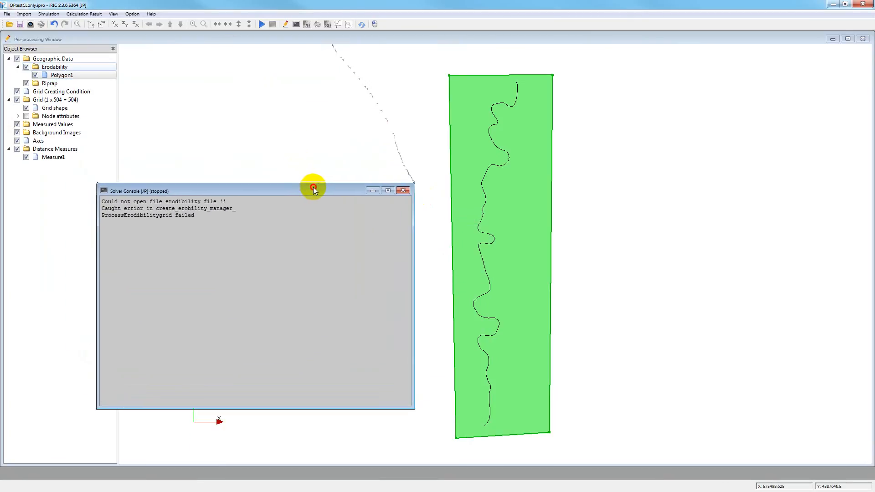
double_click(140, 203)
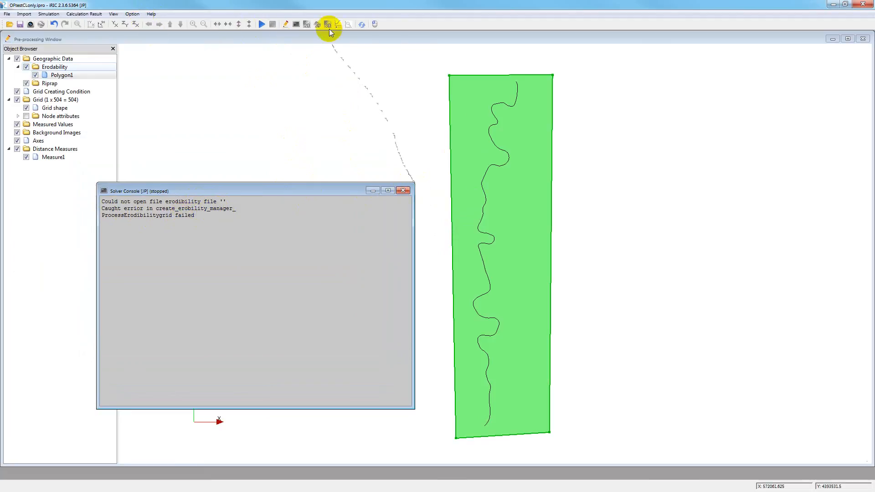
Review the erodibility type choices, including Polygon erodibility map, in the calculation condition's erosion algorithm factors and close without saving.
left_click(285, 24)
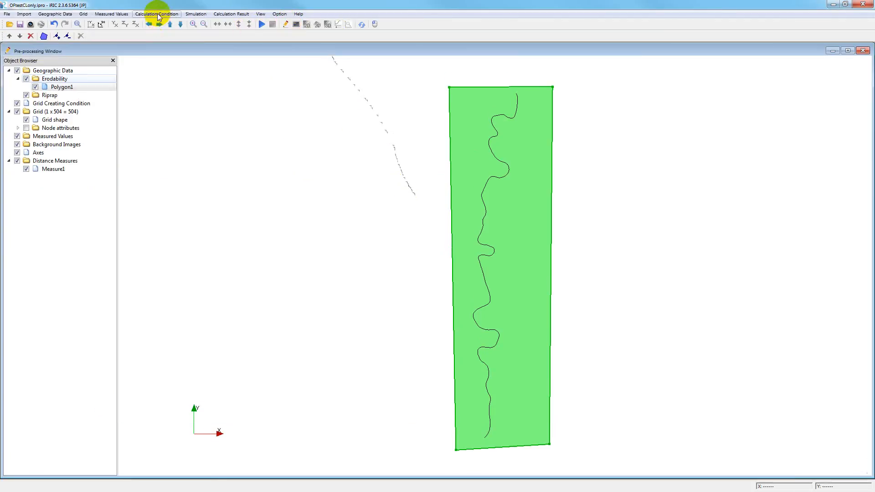
left_click(157, 14)
left_click(160, 28)
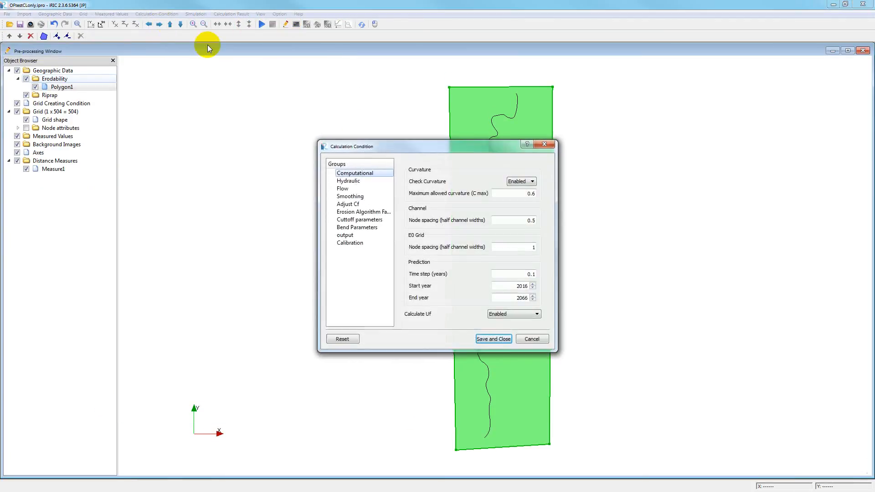
left_click(358, 211)
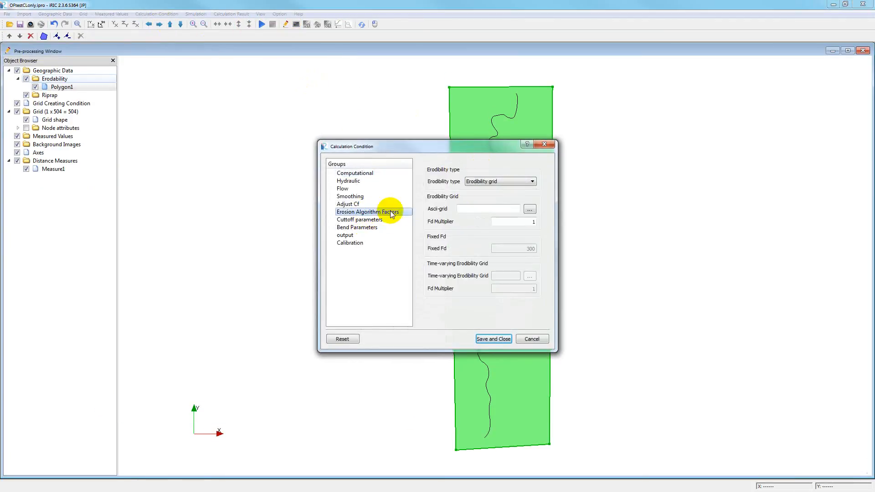
left_click_drag(472, 144, 311, 136)
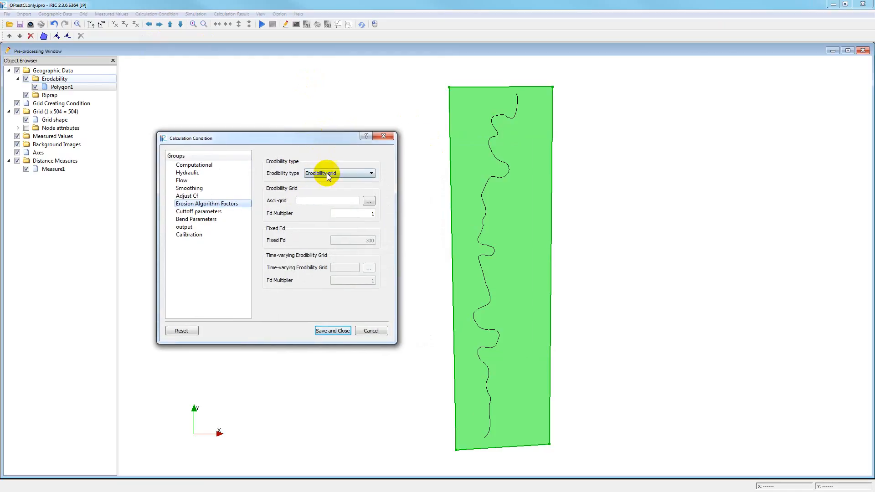
left_click(371, 173)
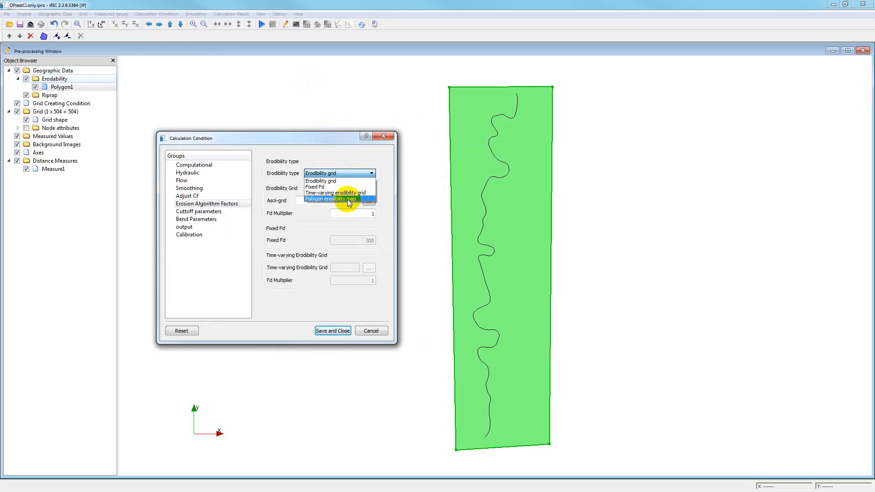
left_click(383, 136)
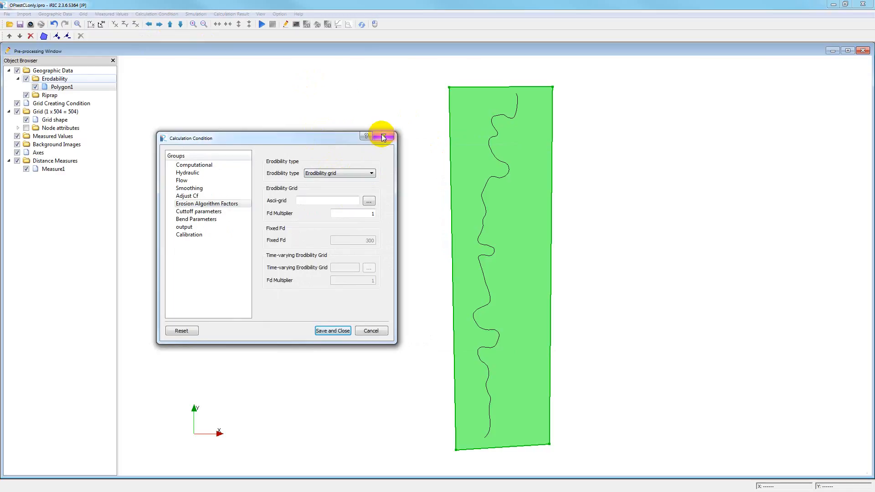
left_click(383, 136)
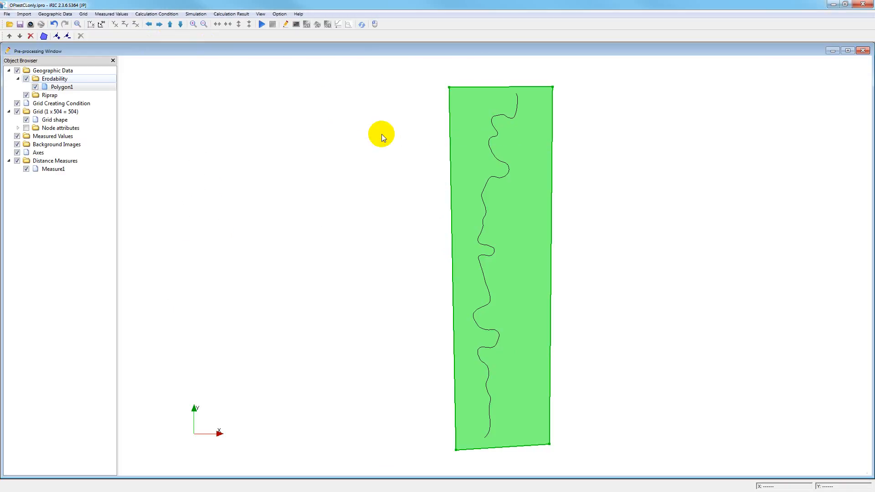